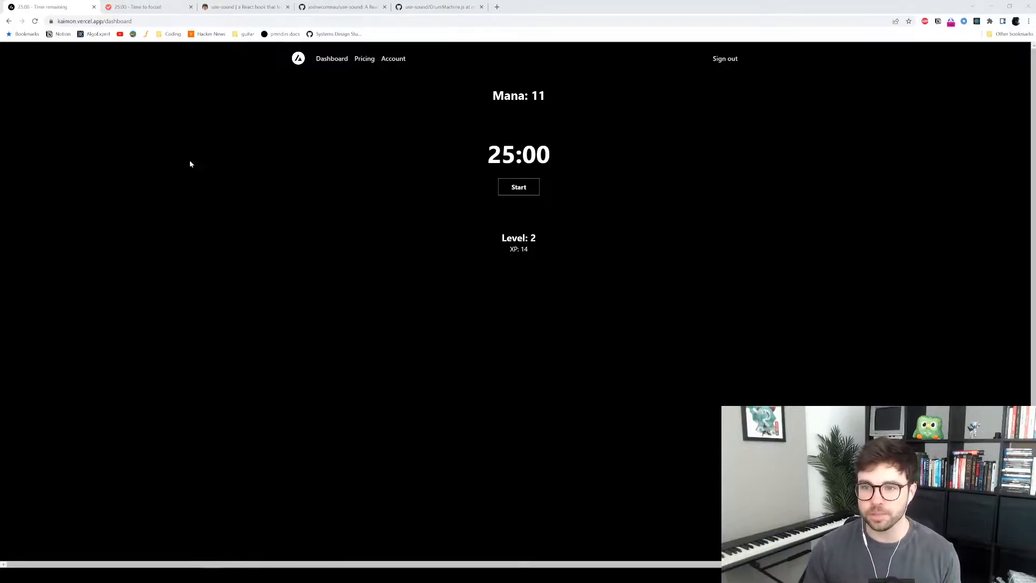
Switch to Pomofocus and cycle through Short Break, Long Break and back to Pomodoro modes
{"action": "left_click", "coordinate": [155, 7]}
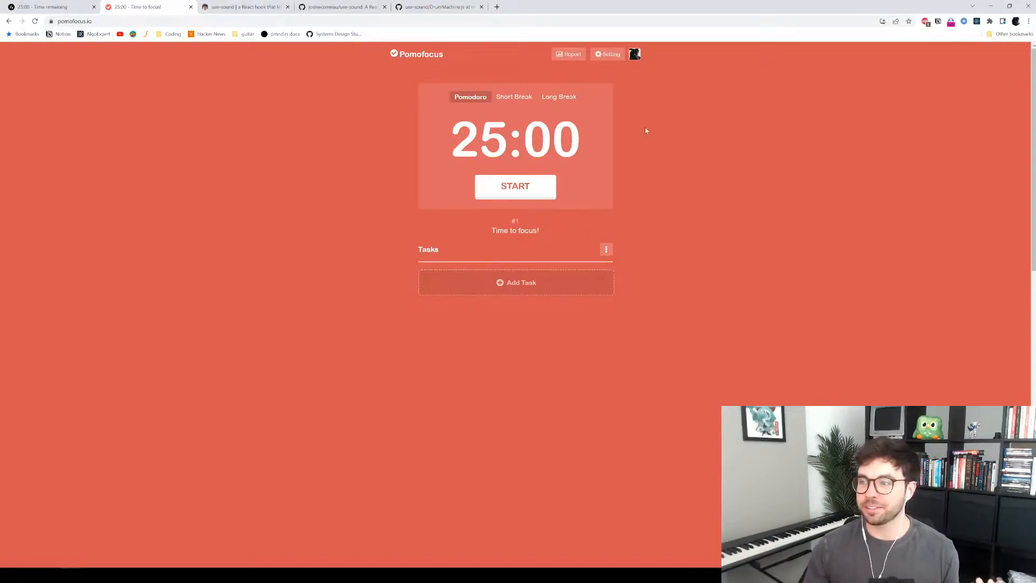
{"action": "left_click", "coordinate": [513, 96]}
{"action": "left_click", "coordinate": [558, 96]}
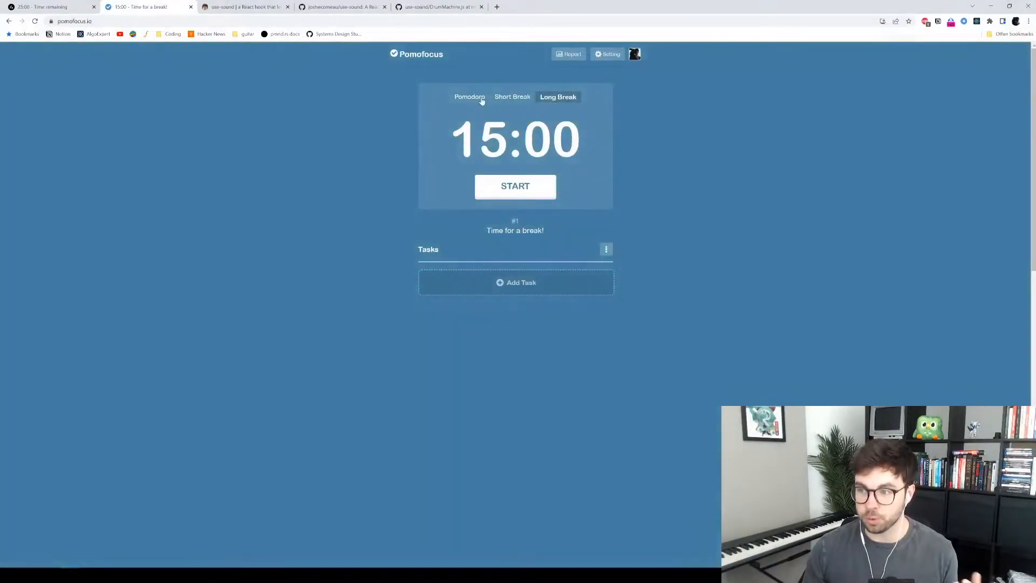
{"action": "left_click", "coordinate": [470, 96]}
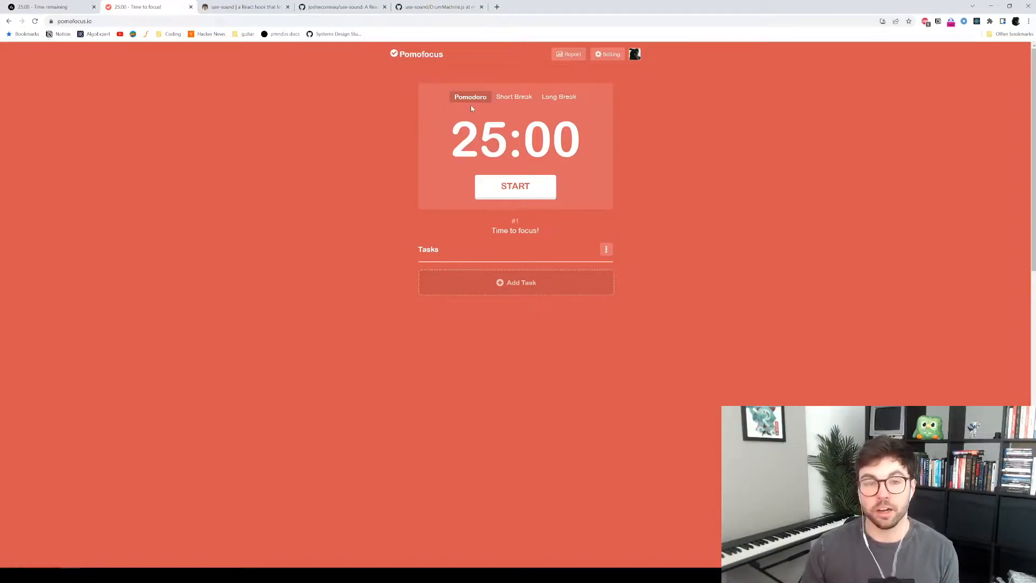
Cycle Short Break and Long Break again, ending on the 5-minute Short Break mode
{"action": "left_click", "coordinate": [506, 97]}
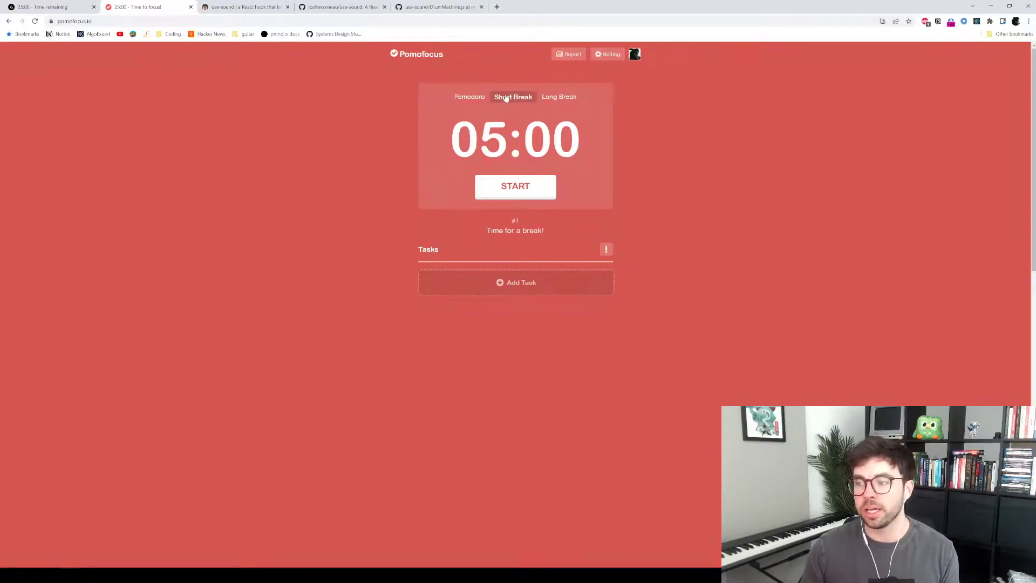
{"action": "left_click", "coordinate": [558, 98]}
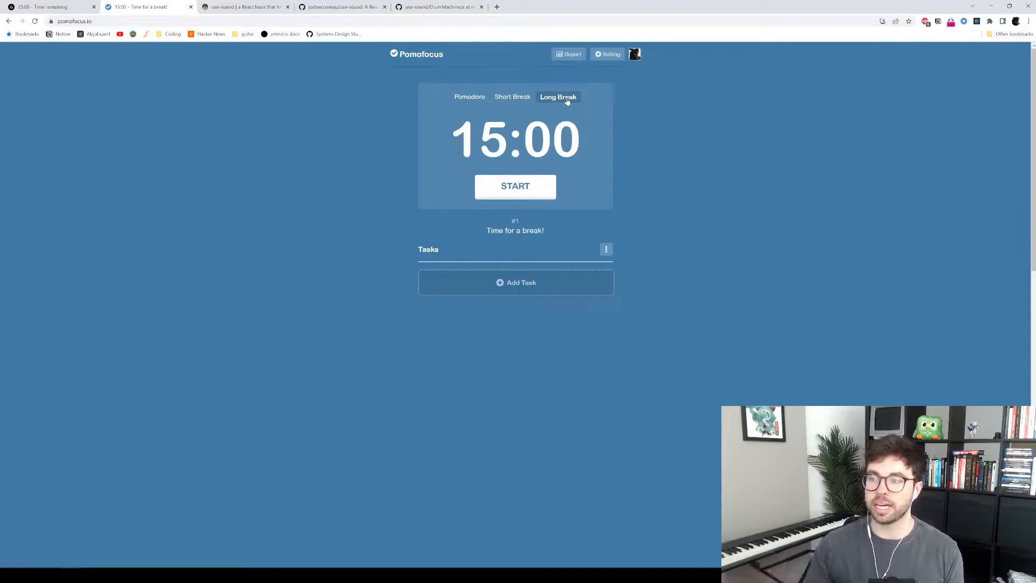
{"action": "left_click", "coordinate": [513, 98]}
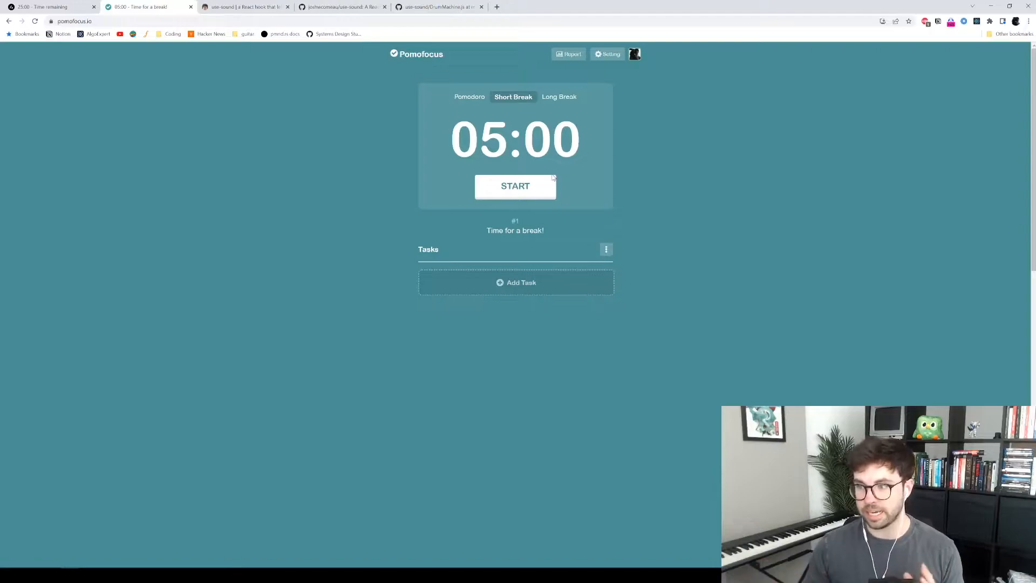
Start the short break countdown, then bring up the focus activity report
{"action": "left_click", "coordinate": [539, 191]}
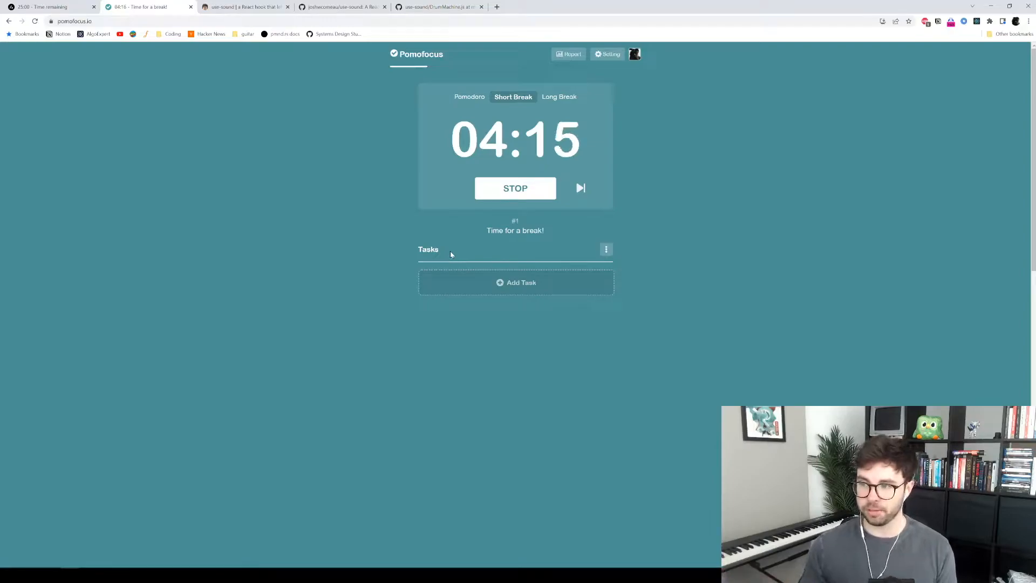
{"action": "left_click", "coordinate": [568, 55]}
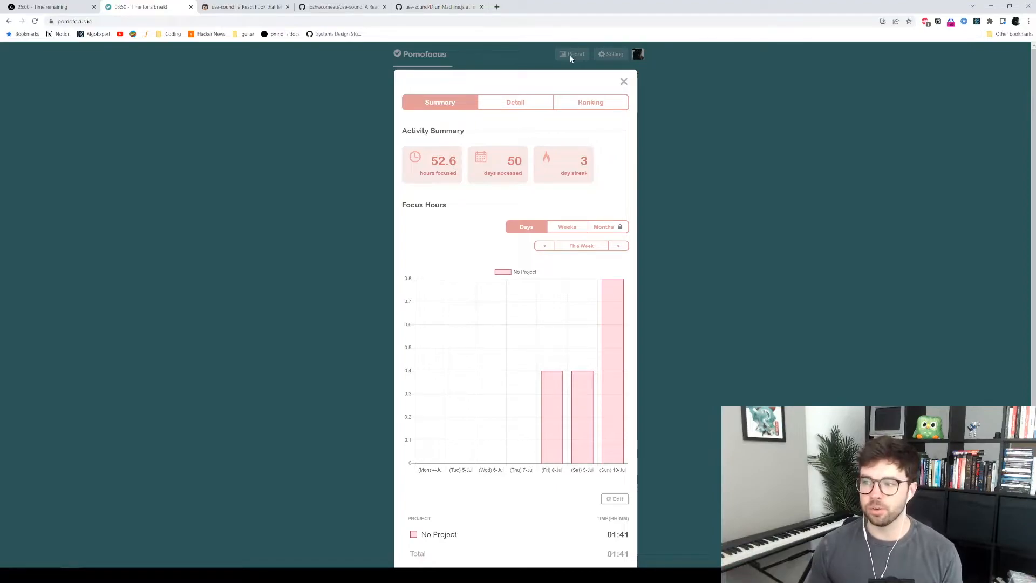
{"action": "left_click", "coordinate": [623, 81]}
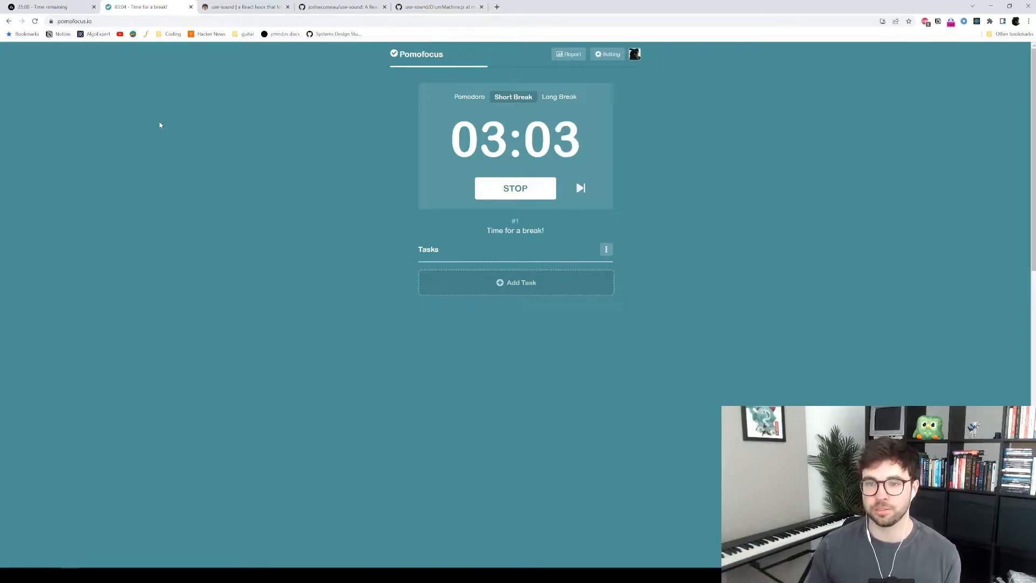
{"action": "left_click", "coordinate": [51, 7]}
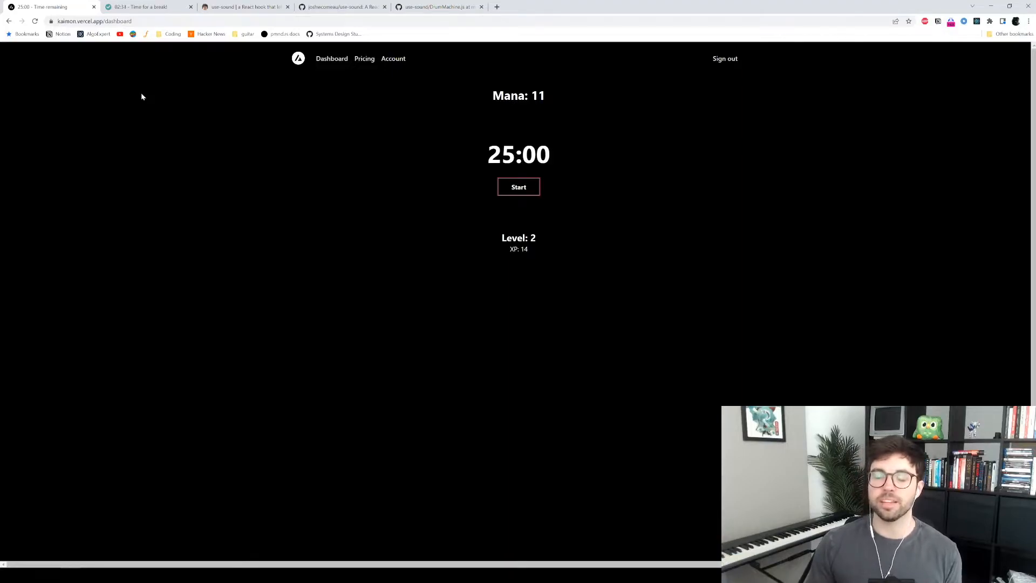
{"action": "left_click", "coordinate": [146, 6]}
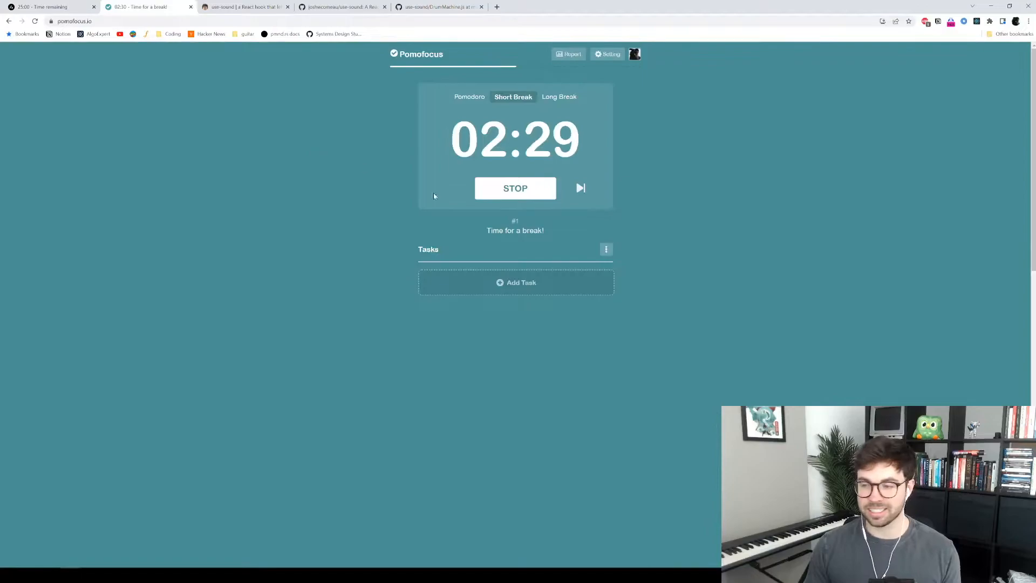
{"action": "left_click", "coordinate": [495, 191]}
{"action": "left_click", "coordinate": [494, 190]}
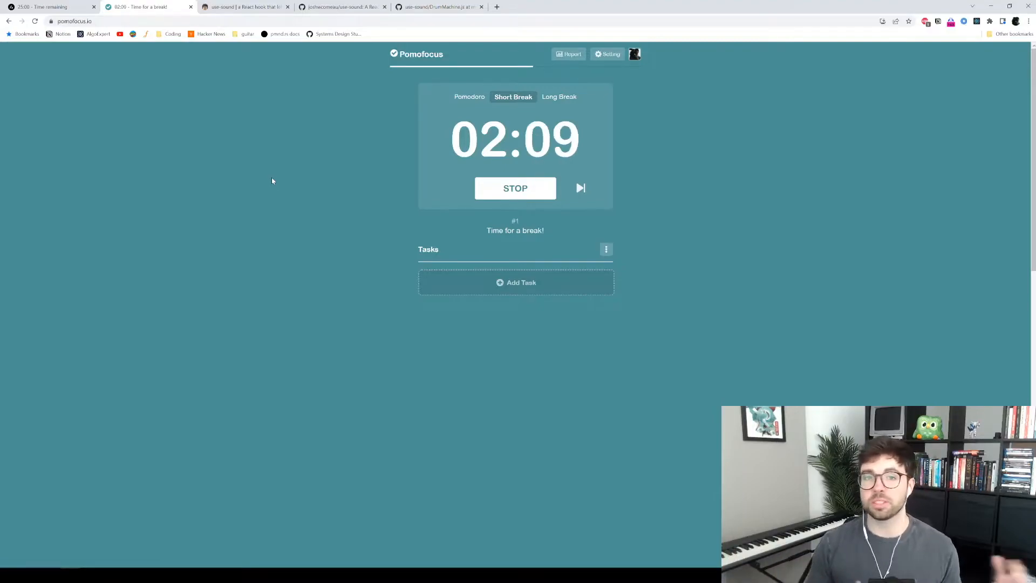
Switch to the Kaimon dashboard and select the next/head import line in dashboard.tsx
{"action": "left_click", "coordinate": [49, 7]}
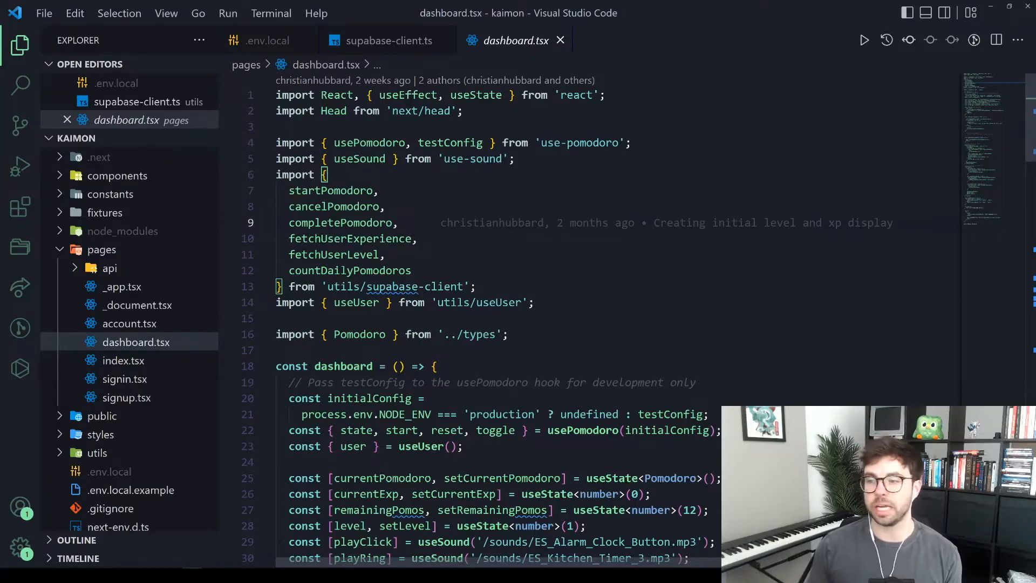
{"action": "left_click_drag", "start_coordinate": [463, 110], "coordinate": [276, 111]}
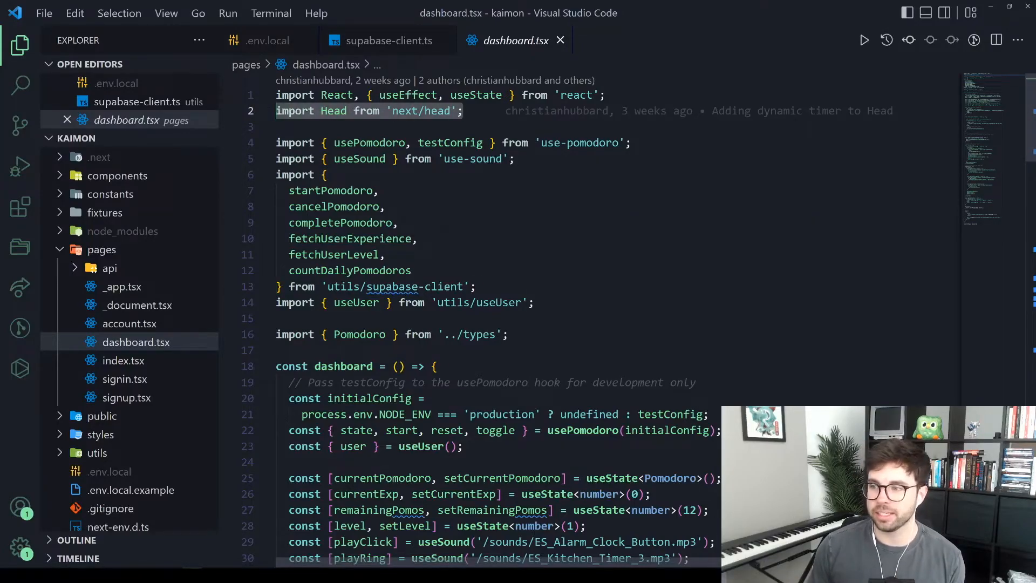
{"action": "key", "text": "Down"}
{"action": "scroll", "coordinate": [518, 324], "scroll_direction": "down", "scroll_amount": 5}
{"action": "scroll", "coordinate": [518, 323], "scroll_direction": "down", "scroll_amount": 5}
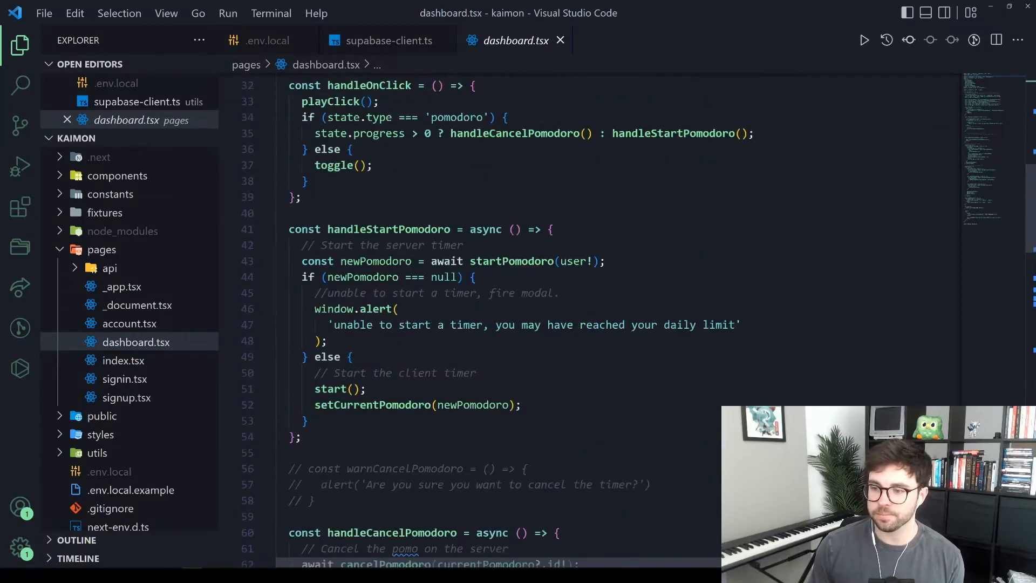
{"action": "scroll", "coordinate": [518, 324], "scroll_direction": "down", "scroll_amount": 5}
{"action": "scroll", "coordinate": [517, 324], "scroll_direction": "down", "scroll_amount": 6}
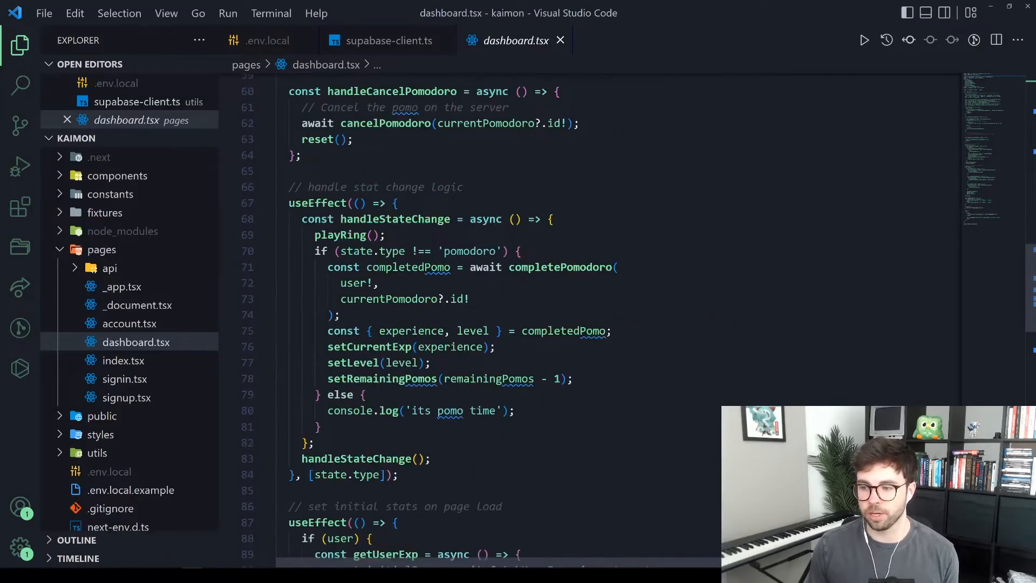
{"action": "scroll", "coordinate": [519, 323], "scroll_direction": "down", "scroll_amount": 6}
{"action": "scroll", "coordinate": [518, 324], "scroll_direction": "down", "scroll_amount": 6}
{"action": "scroll", "coordinate": [518, 324], "scroll_direction": "down", "scroll_amount": 6}
{"action": "scroll", "coordinate": [518, 324], "scroll_direction": "down", "scroll_amount": 2}
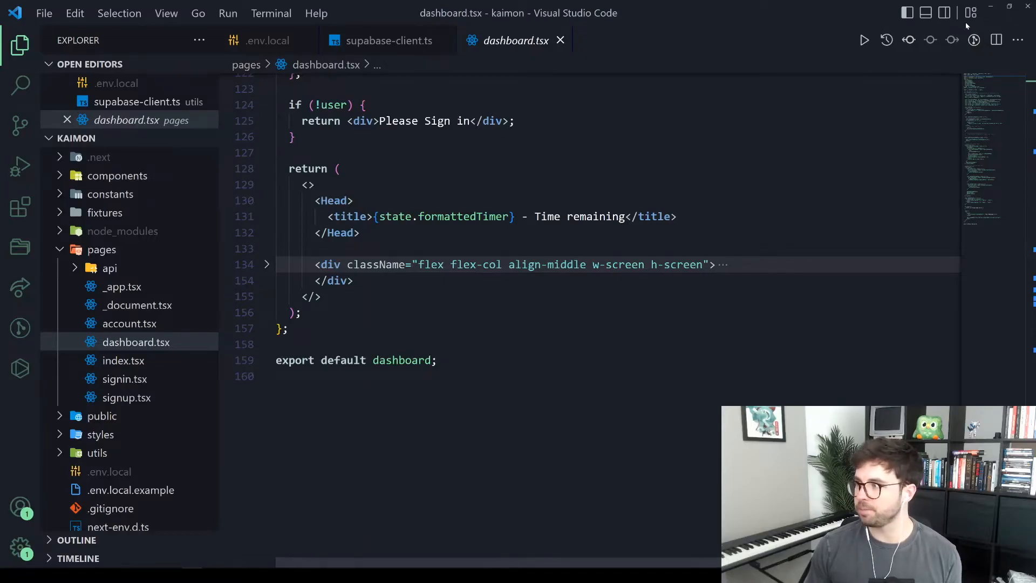
Start the Kaimon focus timer, compare with the Pomofocus page, and return to the running Kaimon timer
{"action": "left_click", "coordinate": [991, 9]}
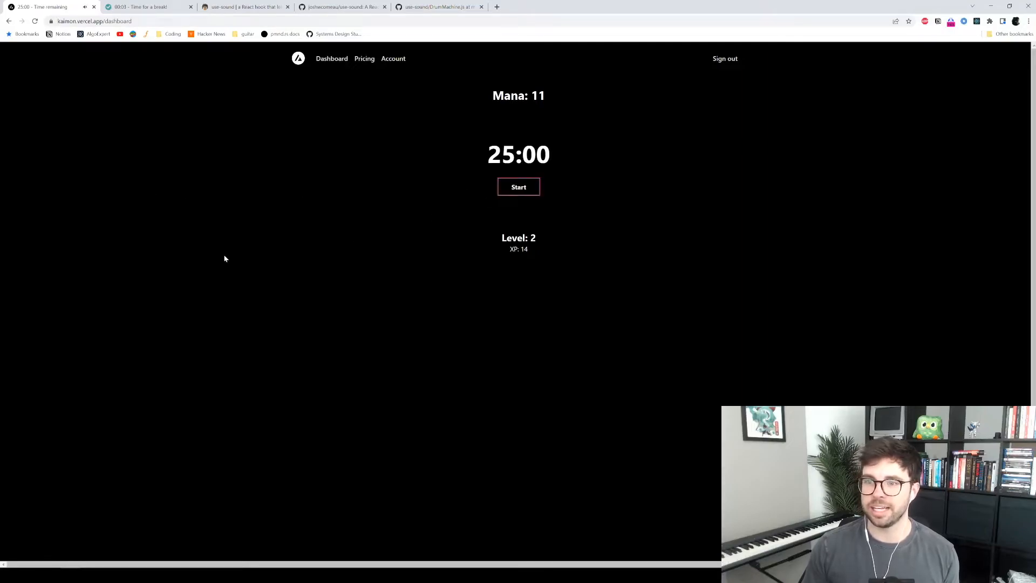
{"action": "key", "text": "Return"}
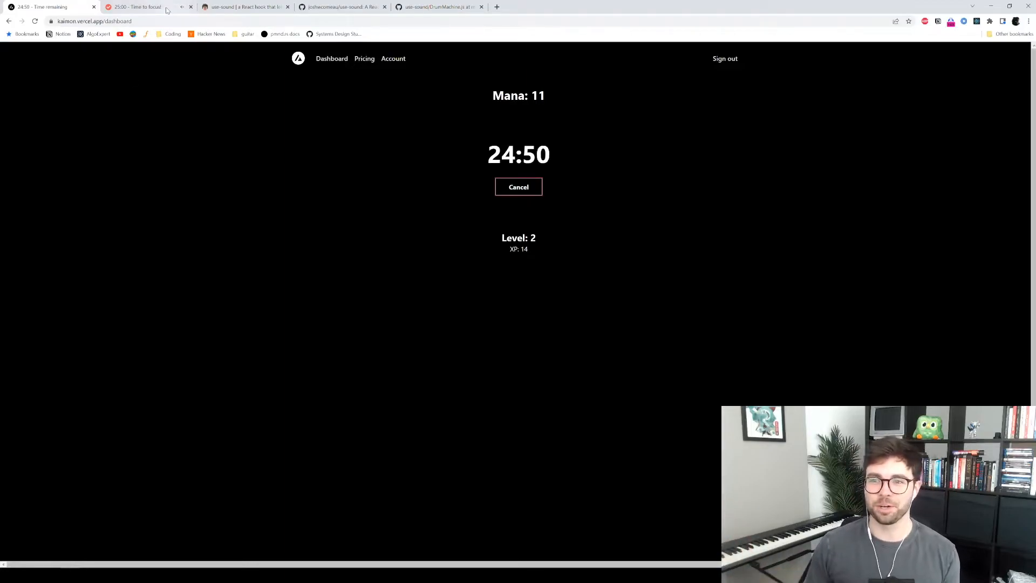
{"action": "left_click", "coordinate": [146, 6]}
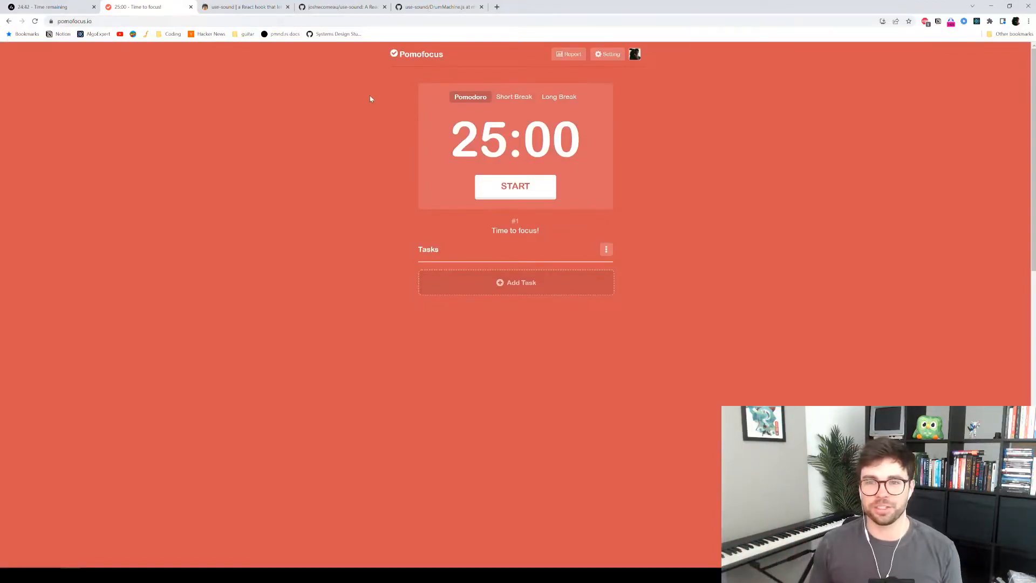
{"action": "left_click", "coordinate": [56, 7]}
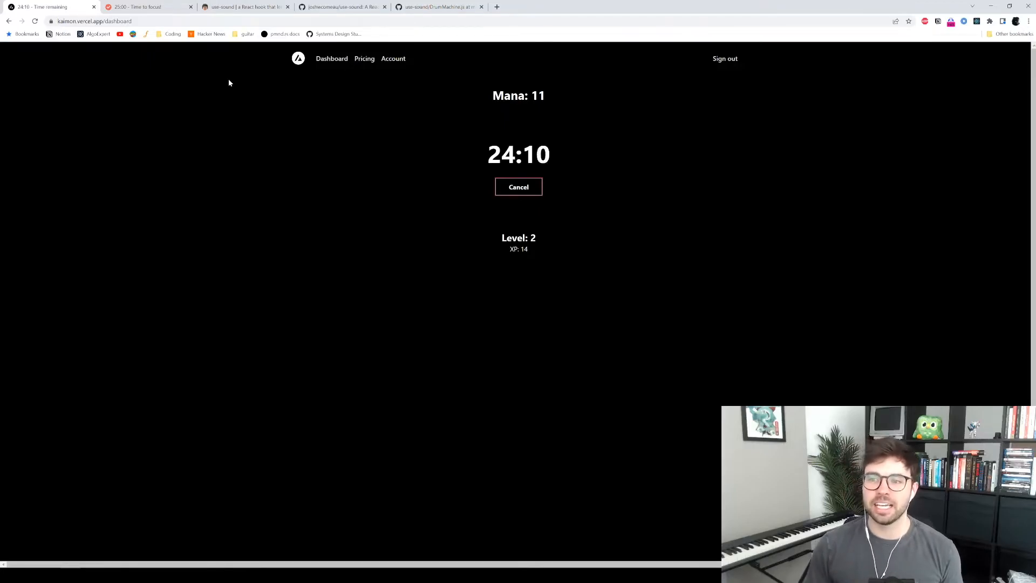
Switch to the joshwcomeau.com use-sound blog article tab
{"action": "left_click", "coordinate": [232, 7]}
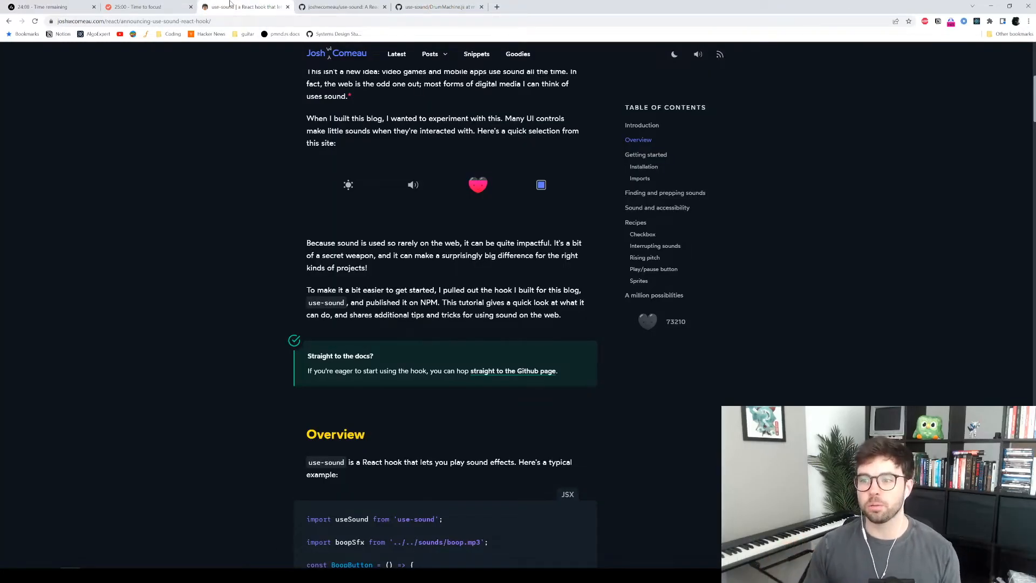
{"action": "scroll", "coordinate": [204, 142], "scroll_direction": "up", "scroll_amount": 5}
{"action": "scroll", "coordinate": [204, 145], "scroll_direction": "up", "scroll_amount": 5}
{"action": "scroll", "coordinate": [204, 145], "scroll_direction": "up", "scroll_amount": 5}
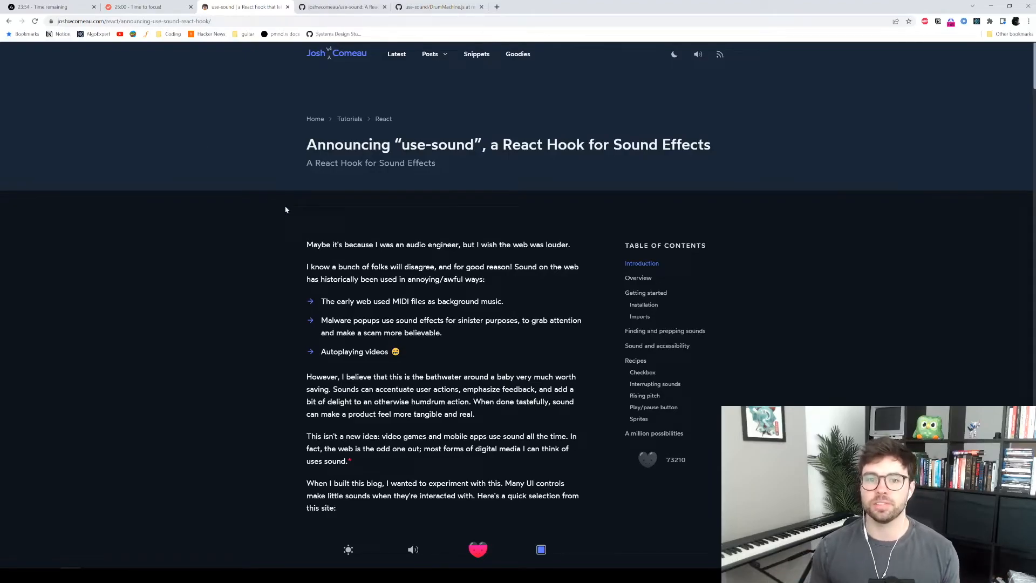
{"action": "scroll", "coordinate": [281, 250], "scroll_direction": "down", "scroll_amount": 3}
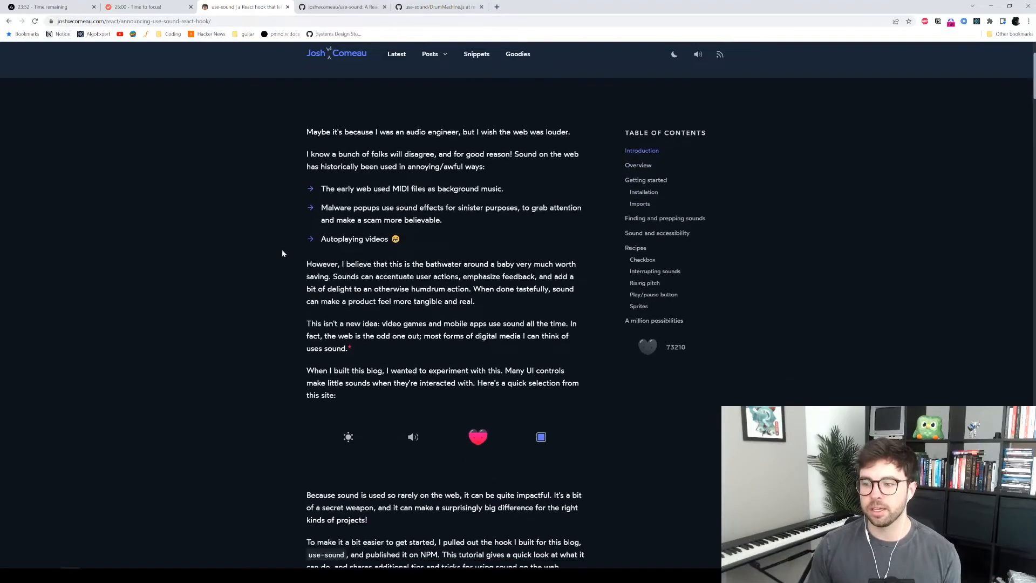
{"action": "scroll", "coordinate": [282, 249], "scroll_direction": "down", "scroll_amount": 1}
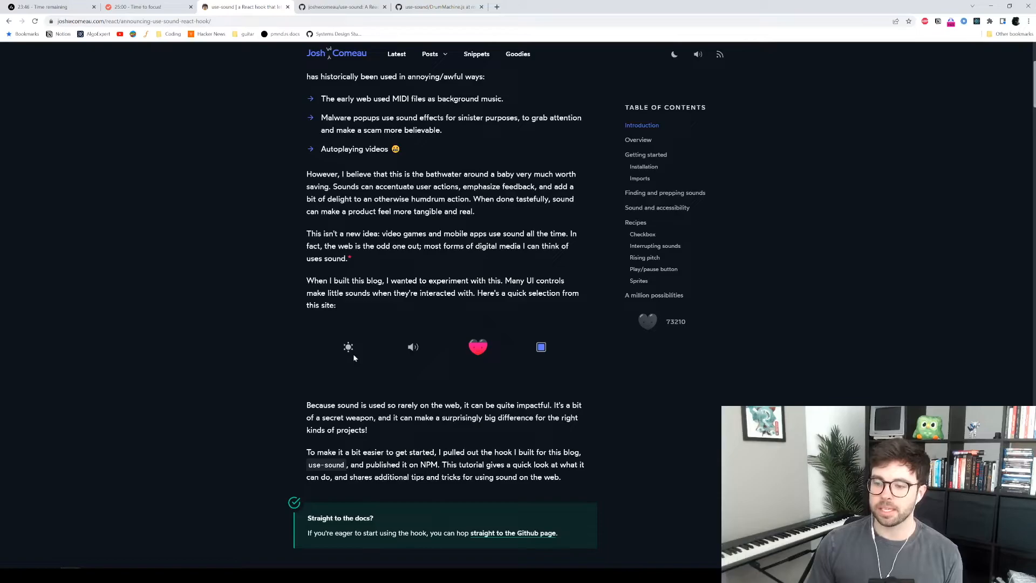
{"action": "scroll", "coordinate": [253, 351], "scroll_direction": "down", "scroll_amount": 1}
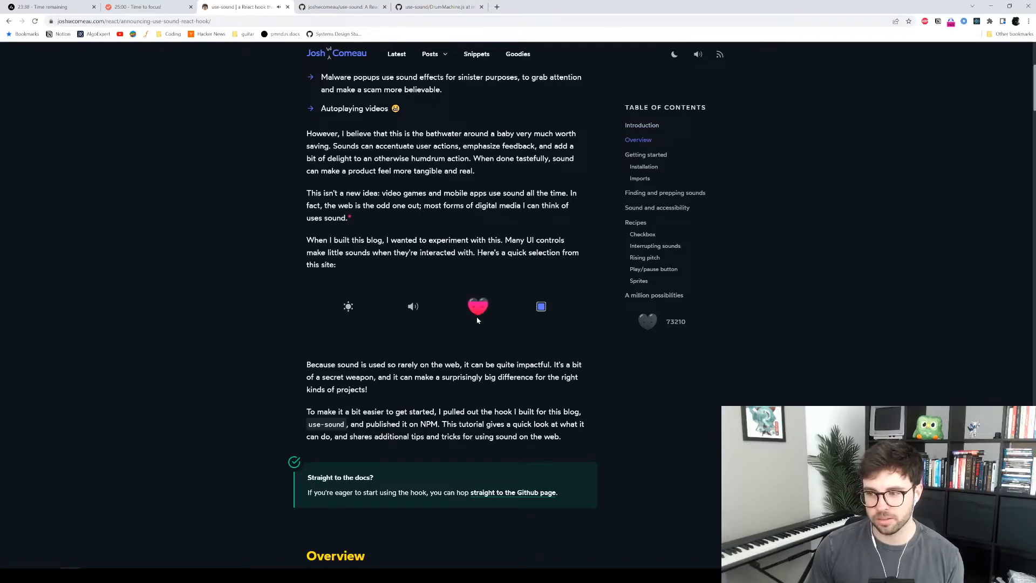
Toggle the article's checkbox demo to hear its sound effect
{"action": "left_click", "coordinate": [540, 306]}
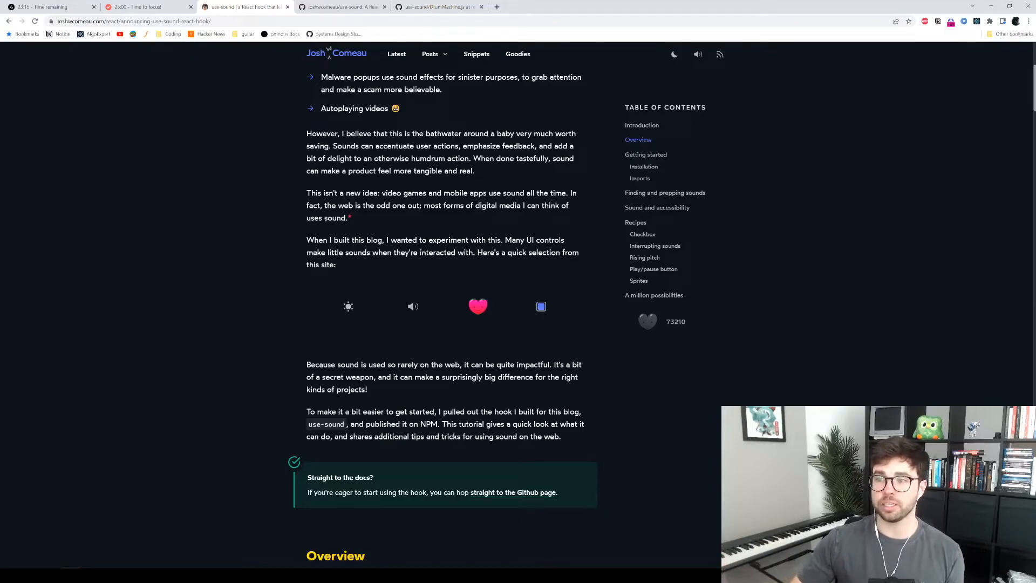
{"action": "scroll", "coordinate": [284, 356], "scroll_direction": "down", "scroll_amount": 2}
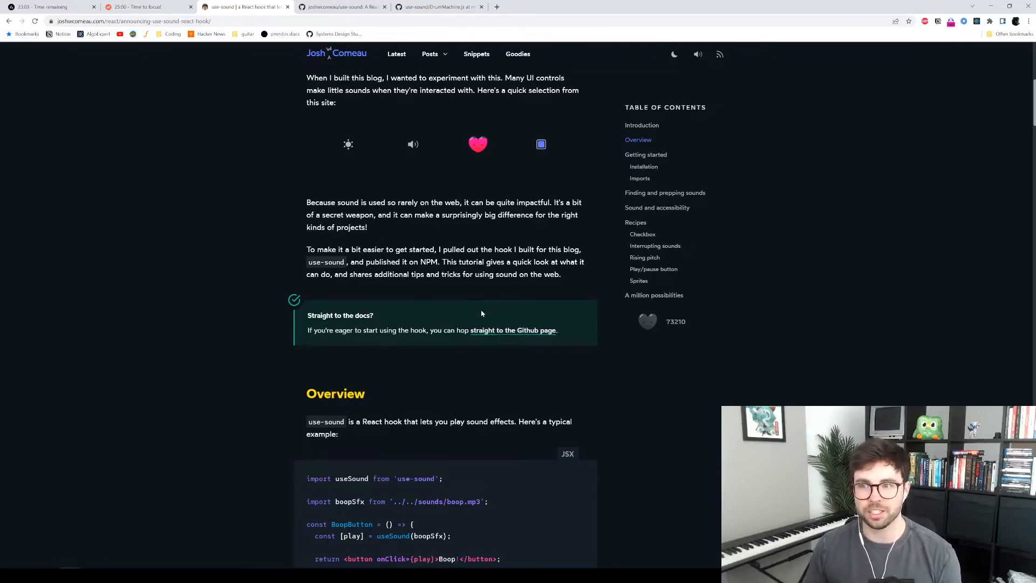
Review the README's const [play] = useSound(boopSfx) example on GitHub, then return to dashboard.tsx in the editor
{"action": "left_click", "coordinate": [344, 7]}
{"action": "scroll", "coordinate": [122, 244], "scroll_direction": "down", "scroll_amount": 5}
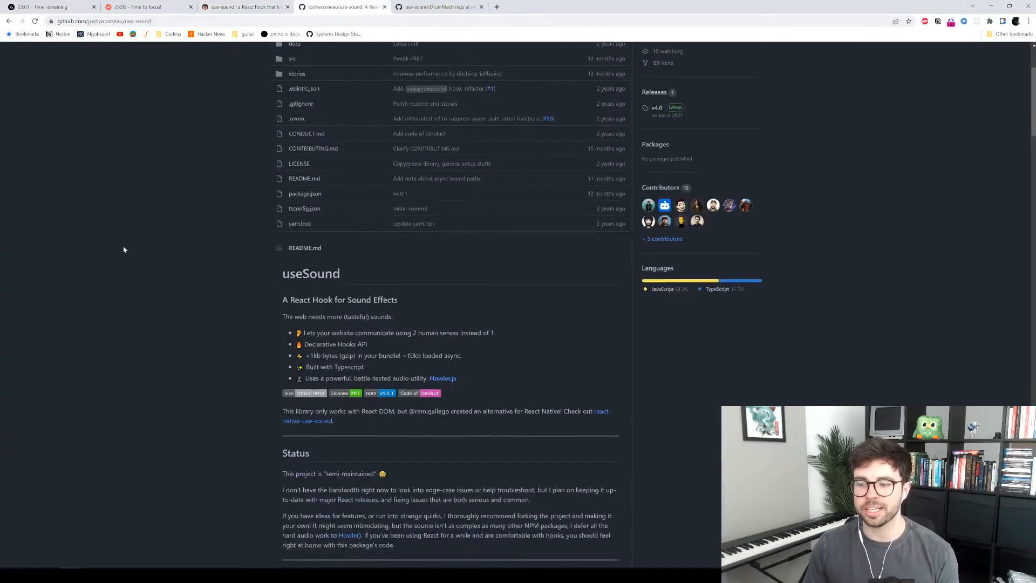
{"action": "scroll", "coordinate": [122, 244], "scroll_direction": "down", "scroll_amount": 5}
{"action": "scroll", "coordinate": [122, 243], "scroll_direction": "down", "scroll_amount": 5}
{"action": "scroll", "coordinate": [95, 249], "scroll_direction": "down", "scroll_amount": 5}
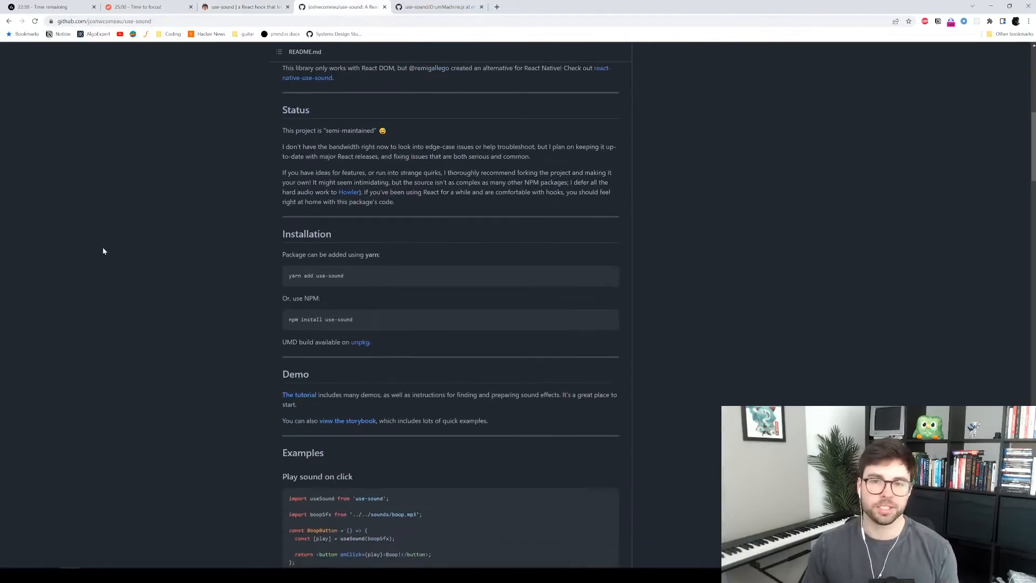
{"action": "scroll", "coordinate": [181, 287], "scroll_direction": "down", "scroll_amount": 3}
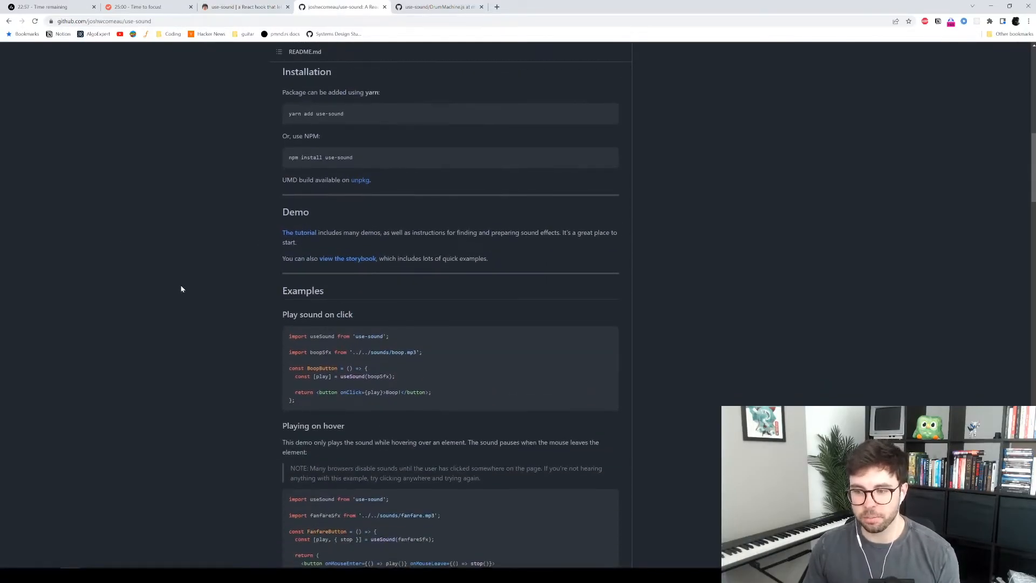
{"action": "left_click_drag", "start_coordinate": [395, 337], "coordinate": [303, 337]}
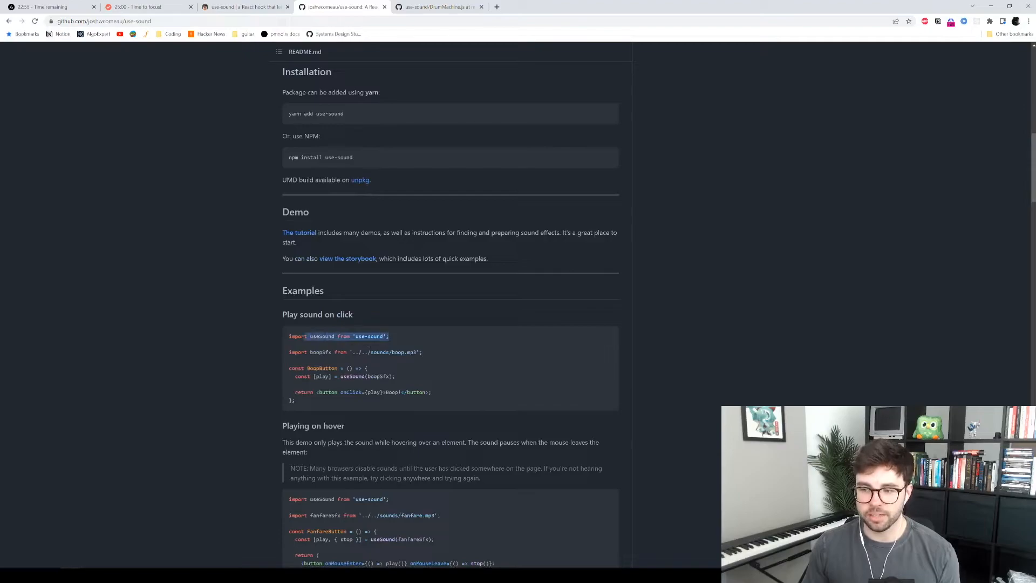
{"action": "left_click", "coordinate": [205, 346]}
{"action": "scroll", "coordinate": [204, 347], "scroll_direction": "down", "scroll_amount": 1}
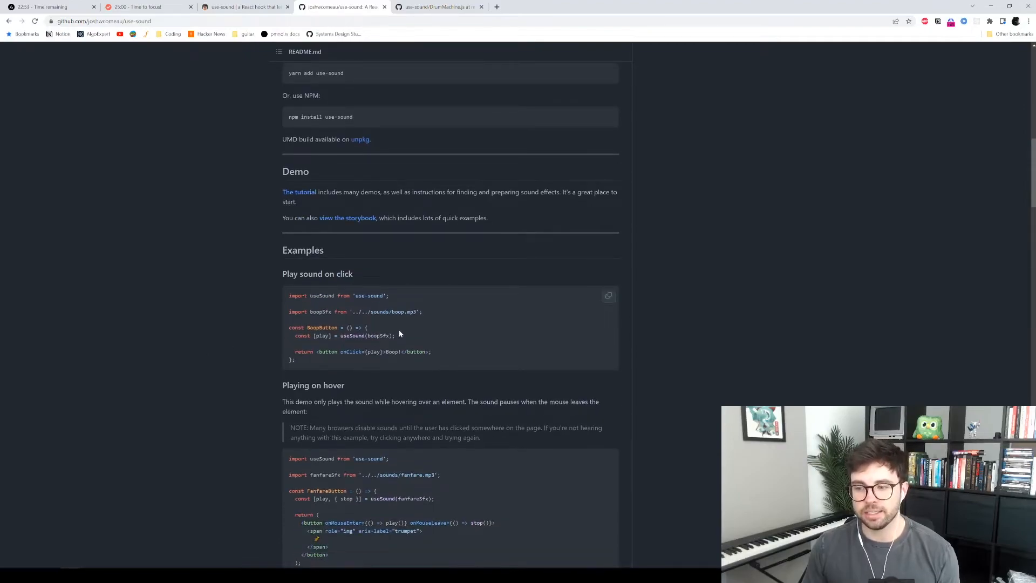
{"action": "left_click_drag", "start_coordinate": [395, 335], "coordinate": [288, 335]}
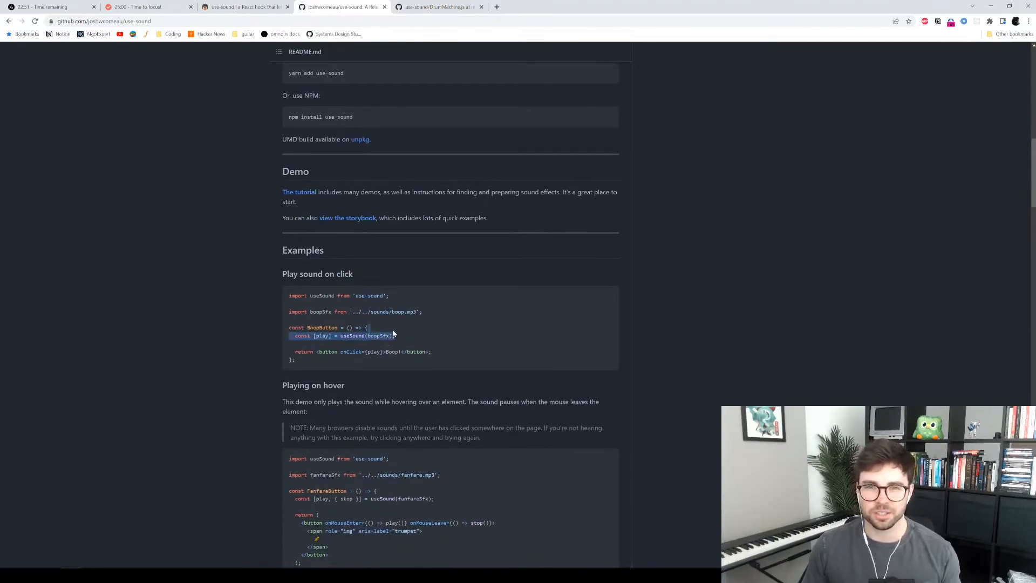
{"action": "left_click", "coordinate": [205, 296]}
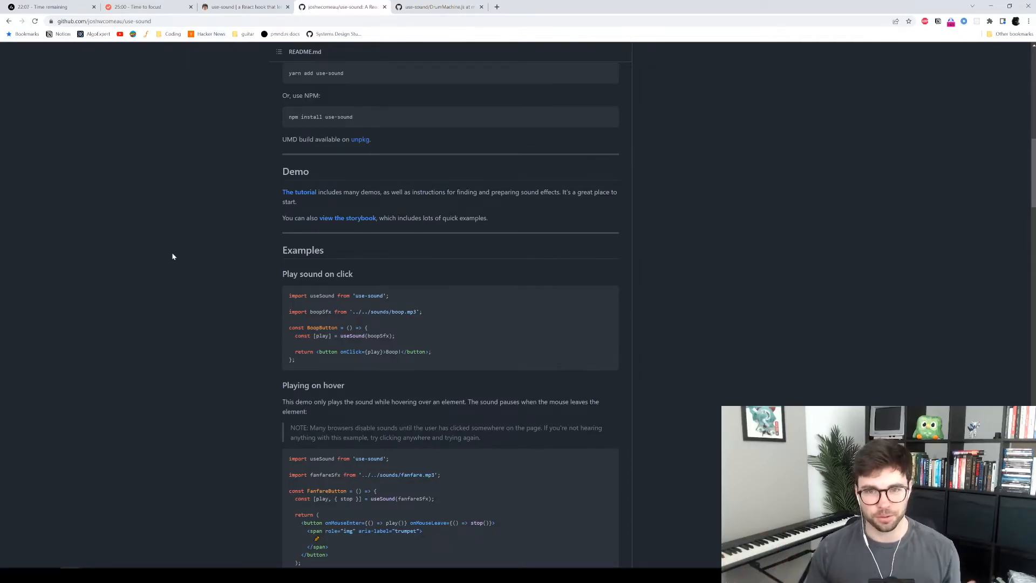
{"action": "left_click", "coordinate": [186, 570]}
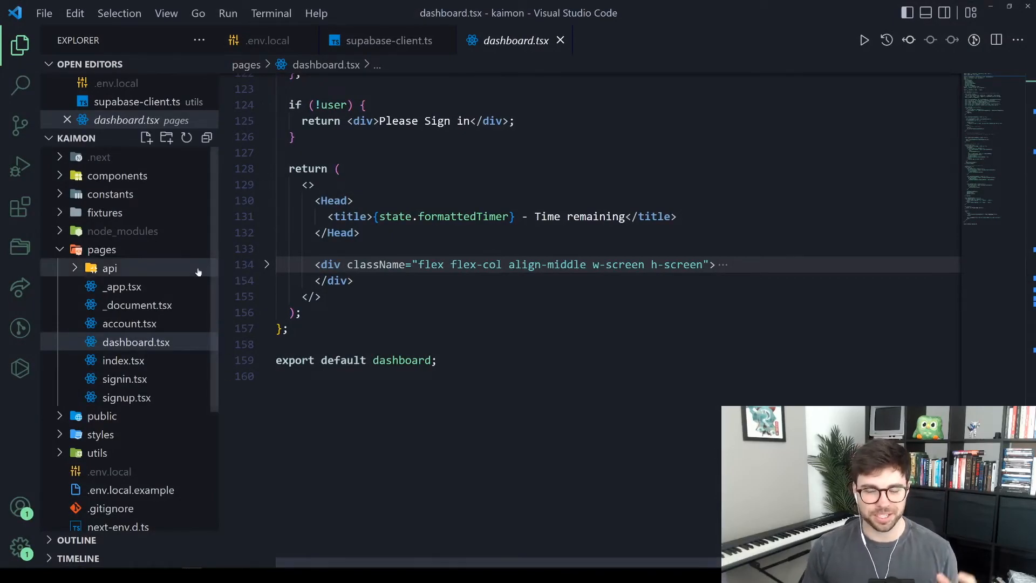
{"action": "mouse_move", "coordinate": [109, 269]}
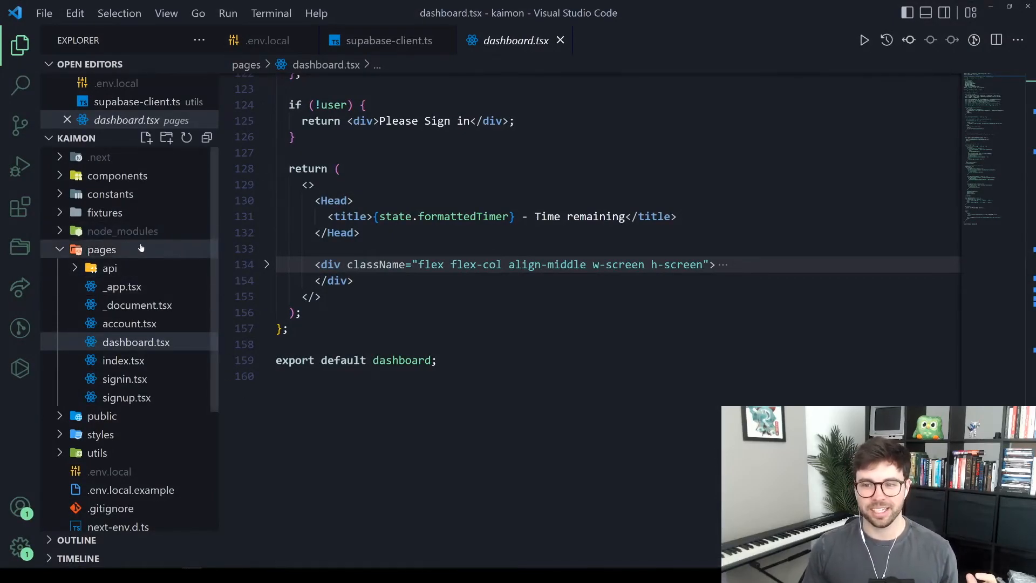
{"action": "scroll", "coordinate": [141, 308], "scroll_direction": "down", "scroll_amount": 2}
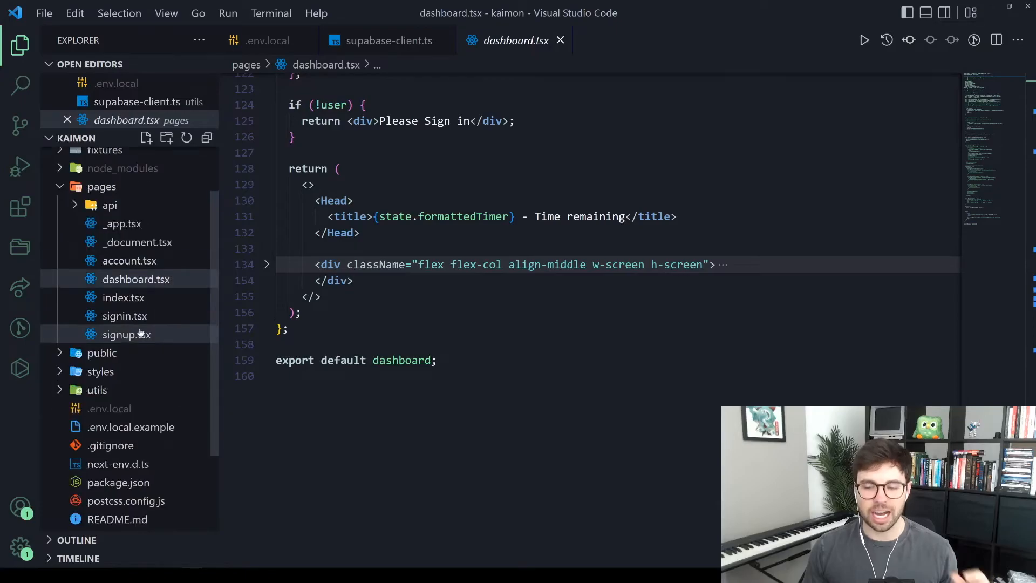
{"action": "scroll", "coordinate": [140, 333], "scroll_direction": "up", "scroll_amount": 2}
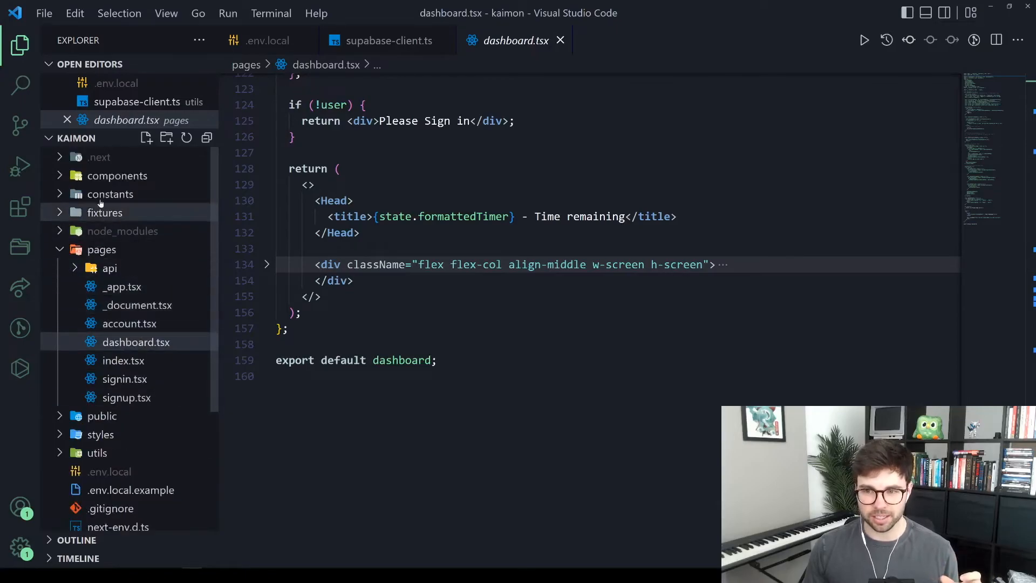
{"action": "scroll", "coordinate": [122, 278], "scroll_direction": "down", "scroll_amount": 3}
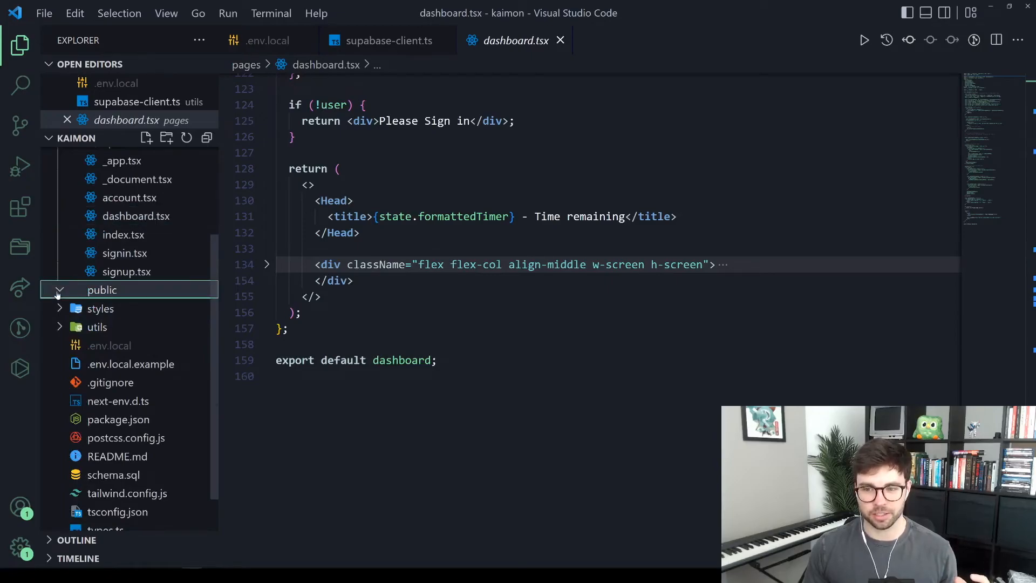
Expand the public and sounds folders to see the audio files, then collapse them again
{"action": "left_click", "coordinate": [68, 291]}
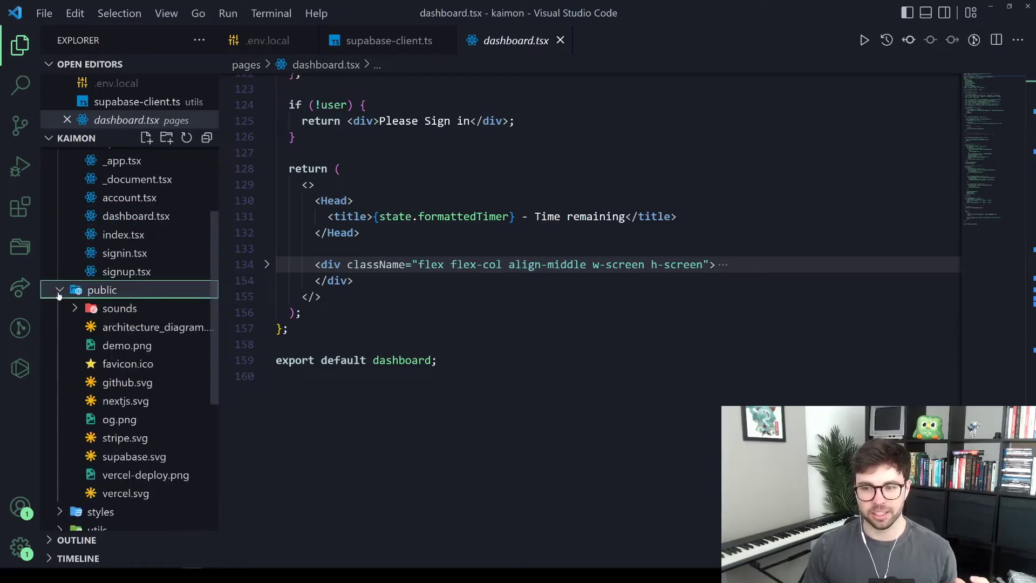
{"action": "left_click", "coordinate": [75, 310]}
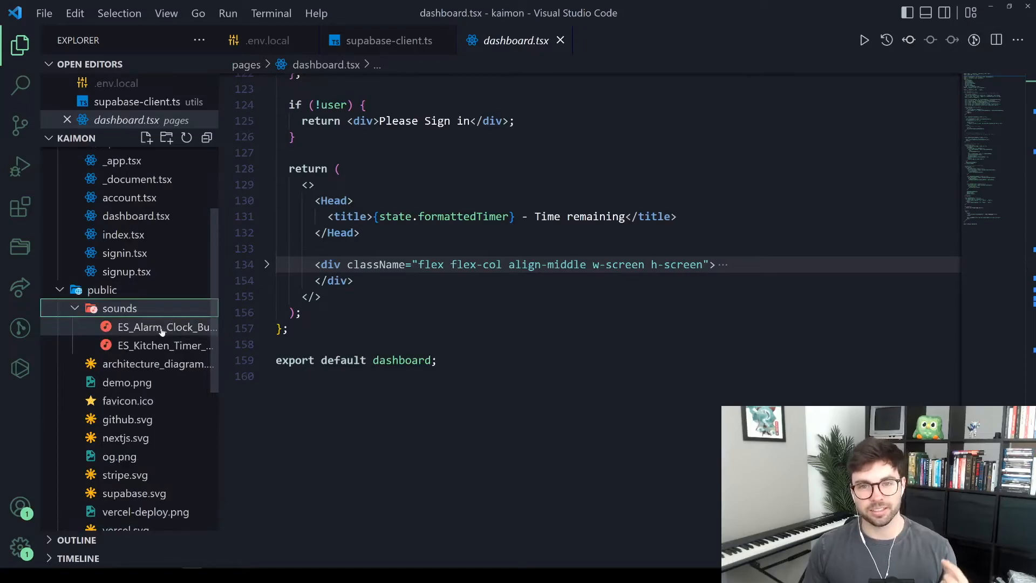
{"action": "left_click", "coordinate": [75, 308]}
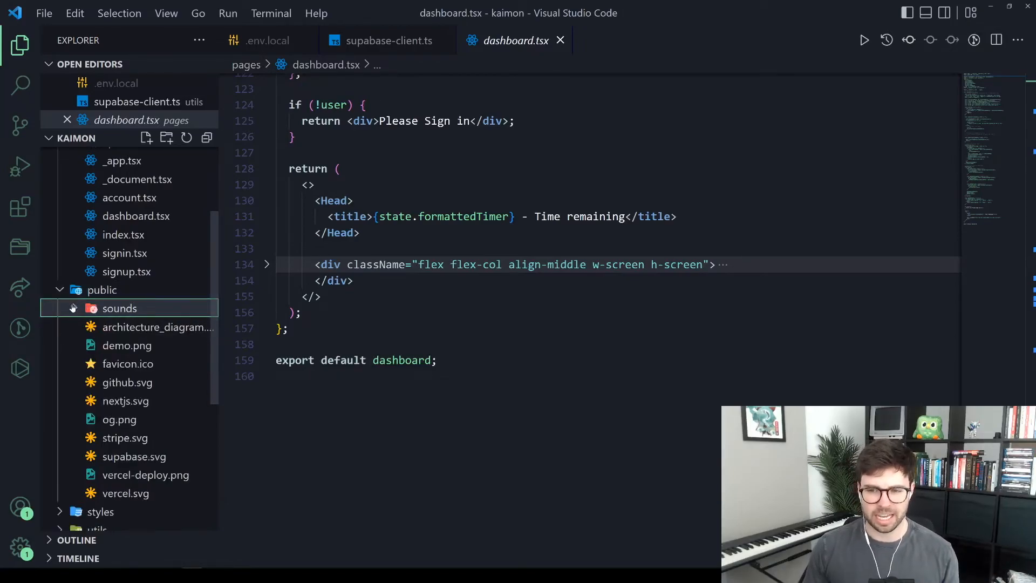
{"action": "left_click", "coordinate": [102, 289]}
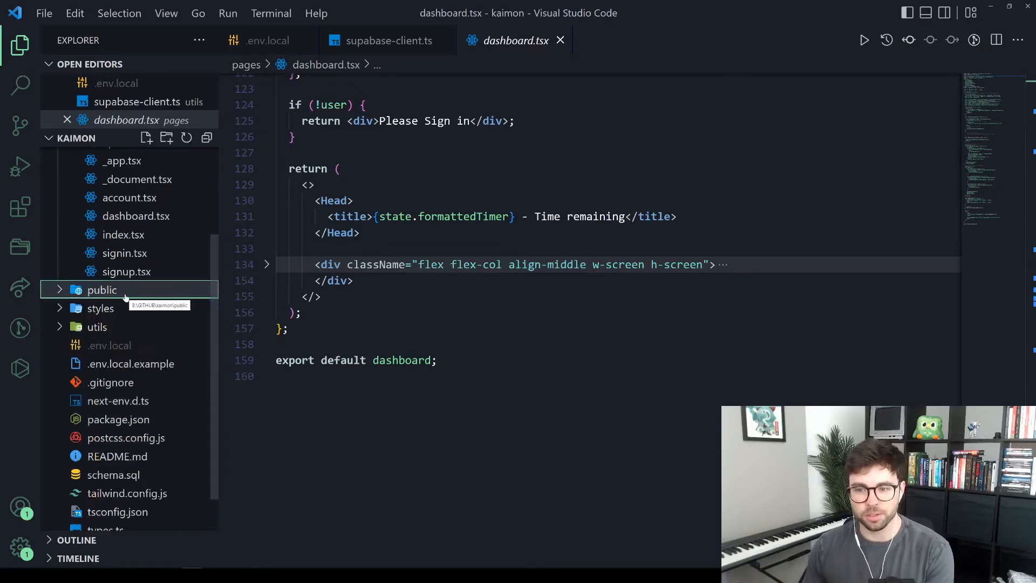
{"action": "scroll", "coordinate": [122, 291], "scroll_direction": "up", "scroll_amount": 3}
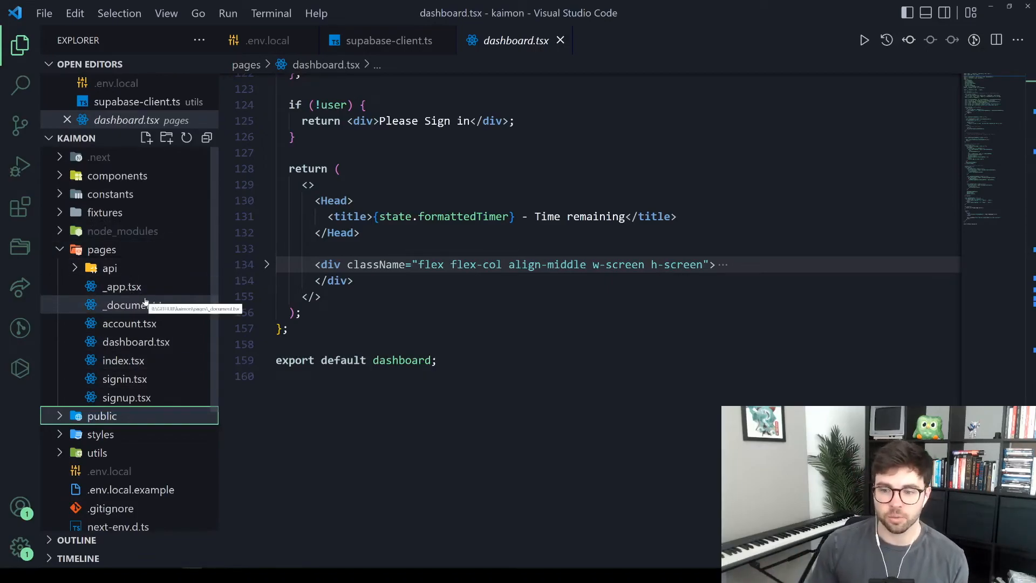
{"action": "scroll", "coordinate": [159, 302], "scroll_direction": "down", "scroll_amount": 3}
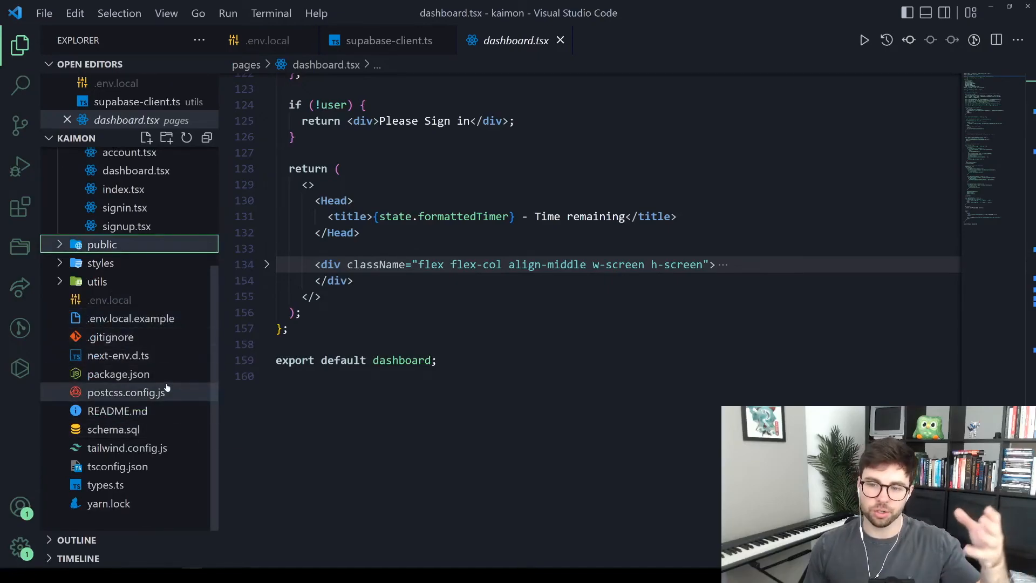
{"action": "scroll", "coordinate": [163, 413], "scroll_direction": "up", "scroll_amount": 3}
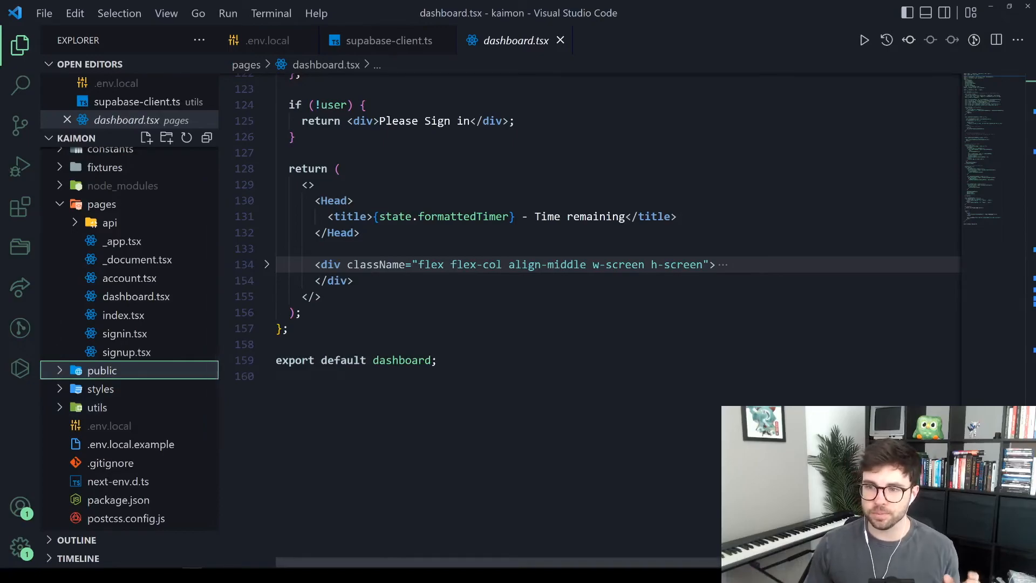
{"action": "scroll", "coordinate": [486, 324], "scroll_direction": "up", "scroll_amount": 5}
{"action": "scroll", "coordinate": [485, 324], "scroll_direction": "up", "scroll_amount": 5}
{"action": "scroll", "coordinate": [486, 323], "scroll_direction": "up", "scroll_amount": 5}
{"action": "scroll", "coordinate": [485, 324], "scroll_direction": "up", "scroll_amount": 5}
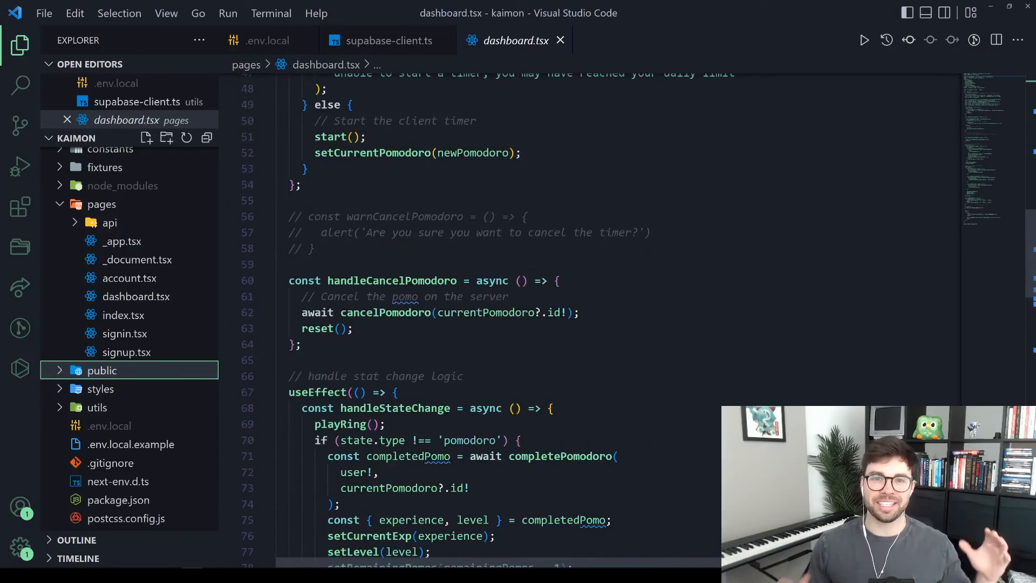
Show the sounds folder's audio files, highlight the useSound import and playRing declaration, then minimize the editor
{"action": "left_click", "coordinate": [69, 370]}
{"action": "left_click", "coordinate": [73, 388]}
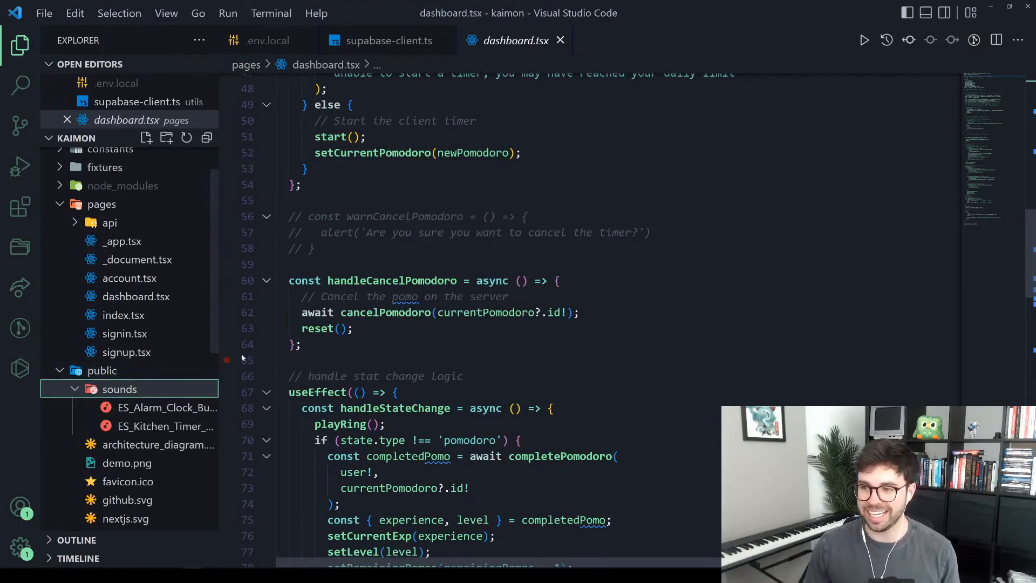
{"action": "scroll", "coordinate": [486, 324], "scroll_direction": "up", "scroll_amount": 10}
{"action": "scroll", "coordinate": [486, 324], "scroll_direction": "up", "scroll_amount": 10}
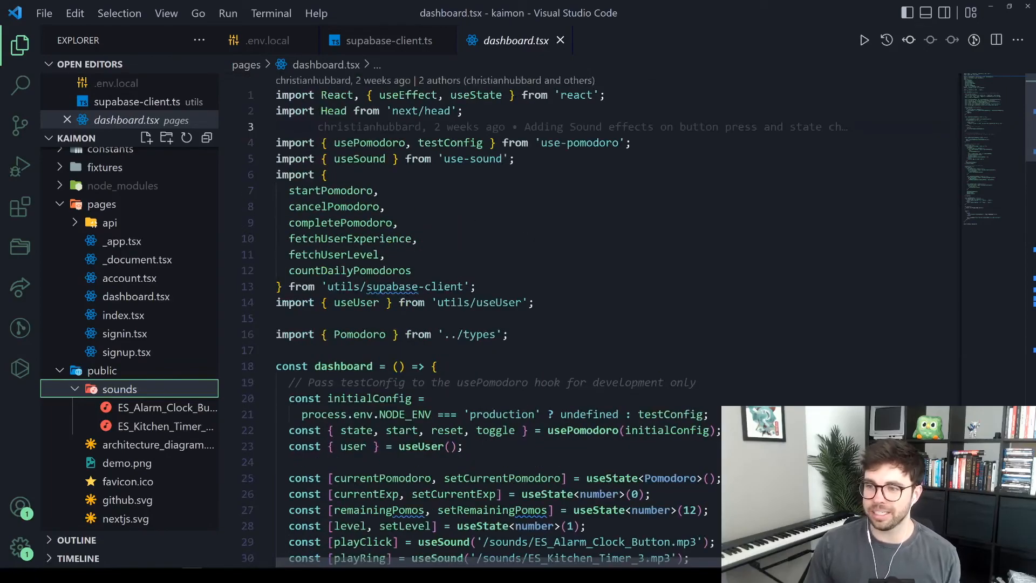
{"action": "left_click_drag", "start_coordinate": [515, 159], "coordinate": [276, 159]}
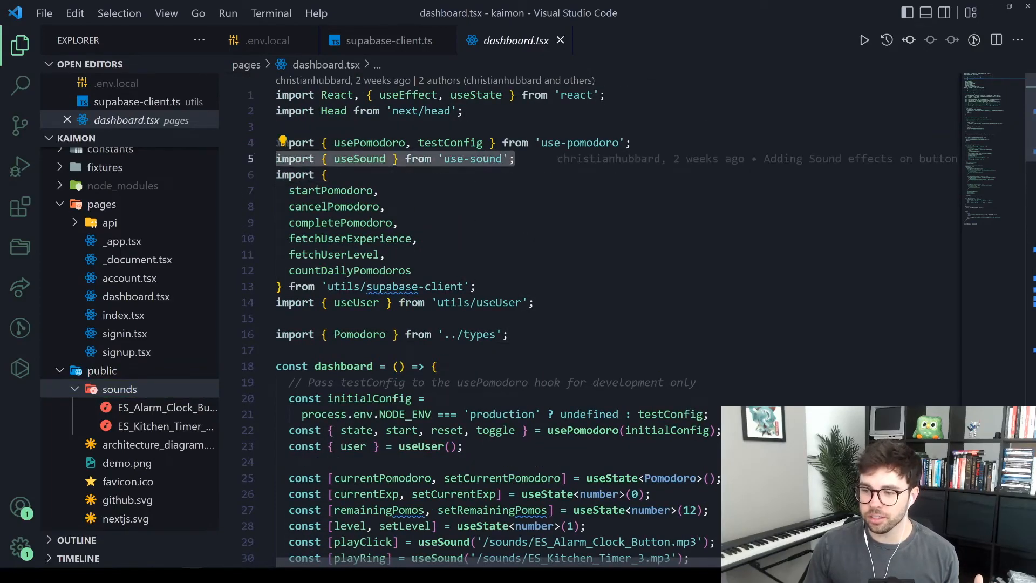
{"action": "scroll", "coordinate": [485, 324], "scroll_direction": "down", "scroll_amount": 4}
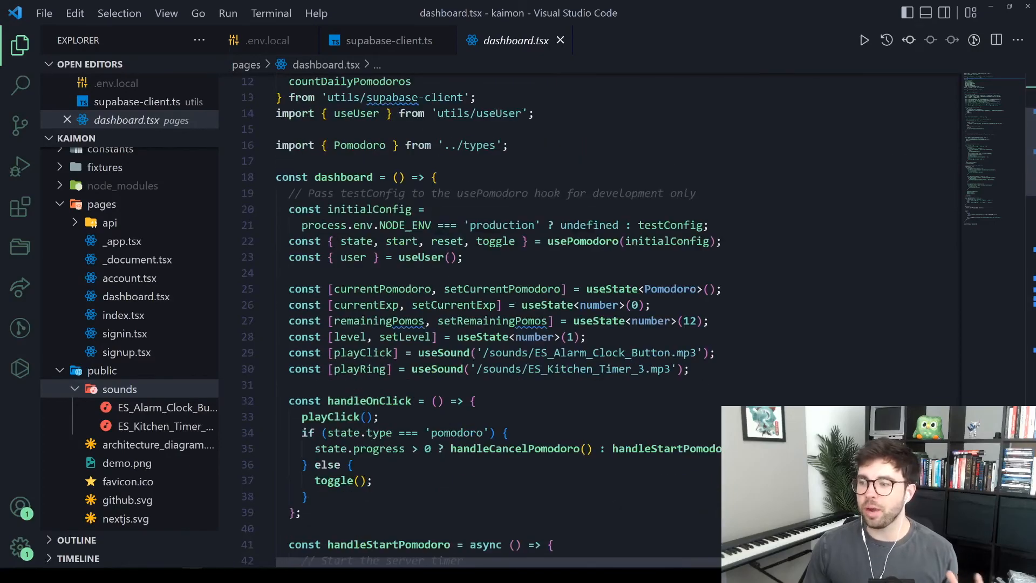
{"action": "scroll", "coordinate": [486, 324], "scroll_direction": "down", "scroll_amount": 3}
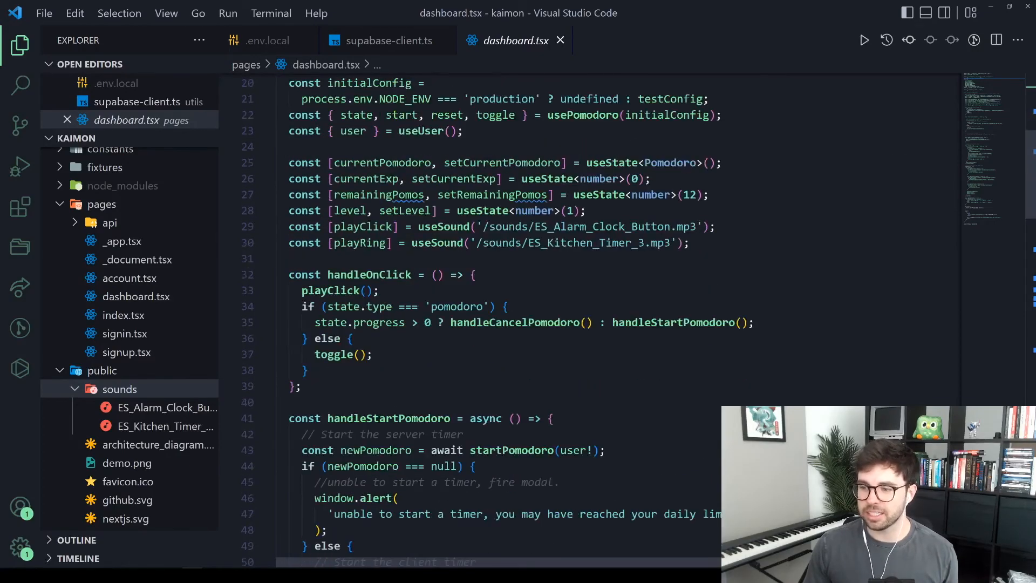
{"action": "scroll", "coordinate": [486, 324], "scroll_direction": "down", "scroll_amount": 3}
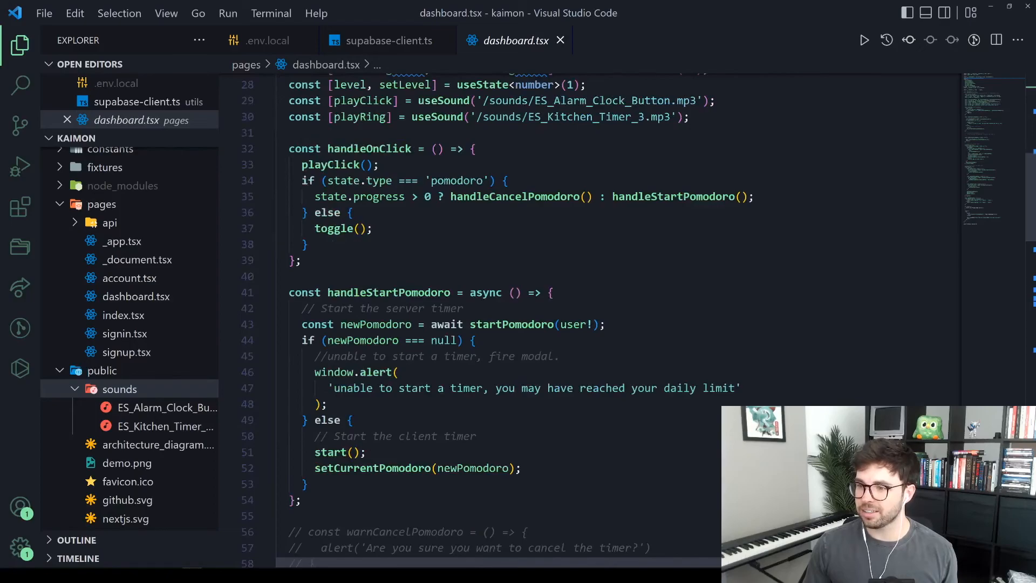
{"action": "left_click_drag", "start_coordinate": [379, 164], "coordinate": [301, 164]}
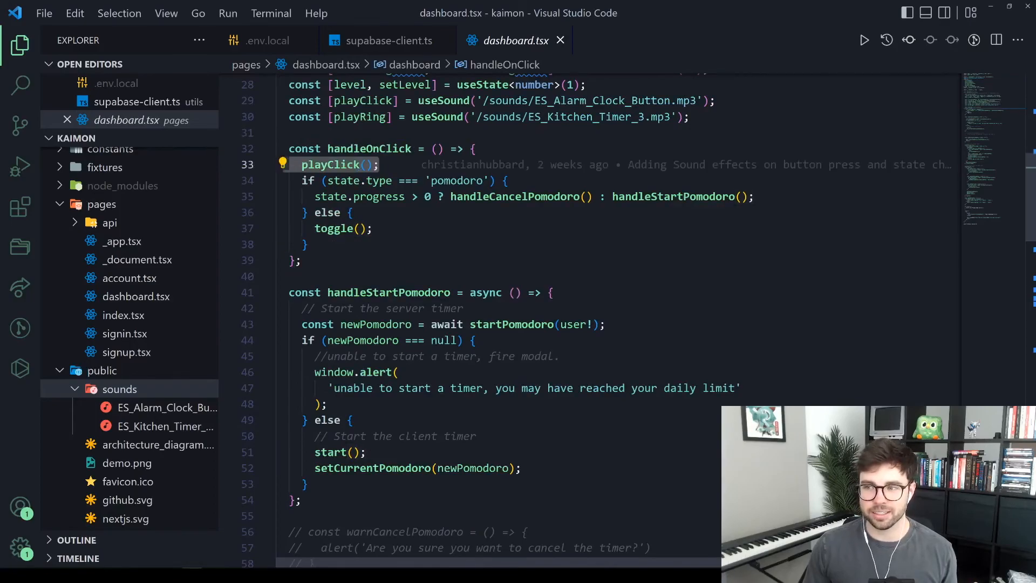
{"action": "scroll", "coordinate": [486, 324], "scroll_direction": "up", "scroll_amount": 2}
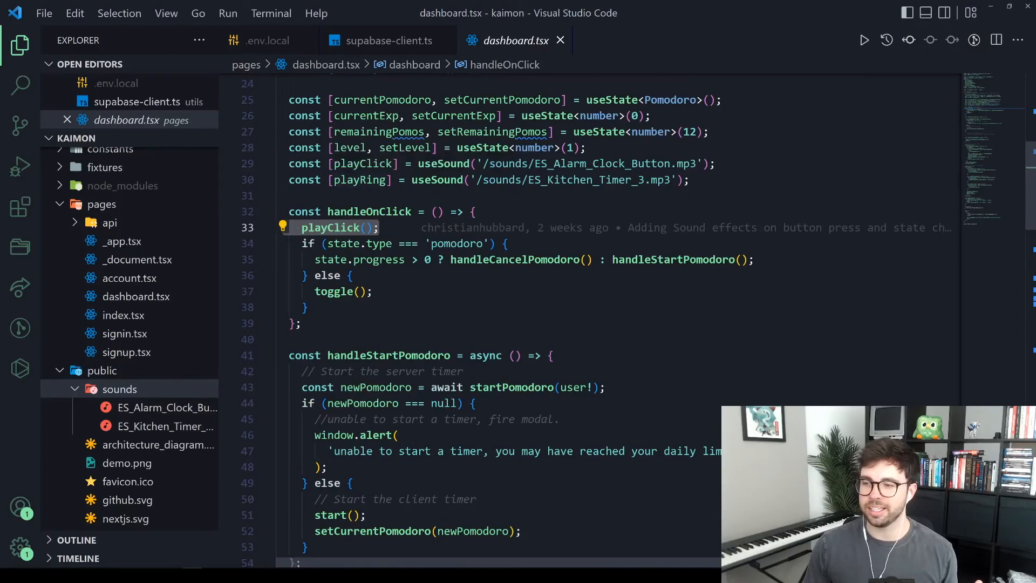
{"action": "left_click", "coordinate": [704, 180]}
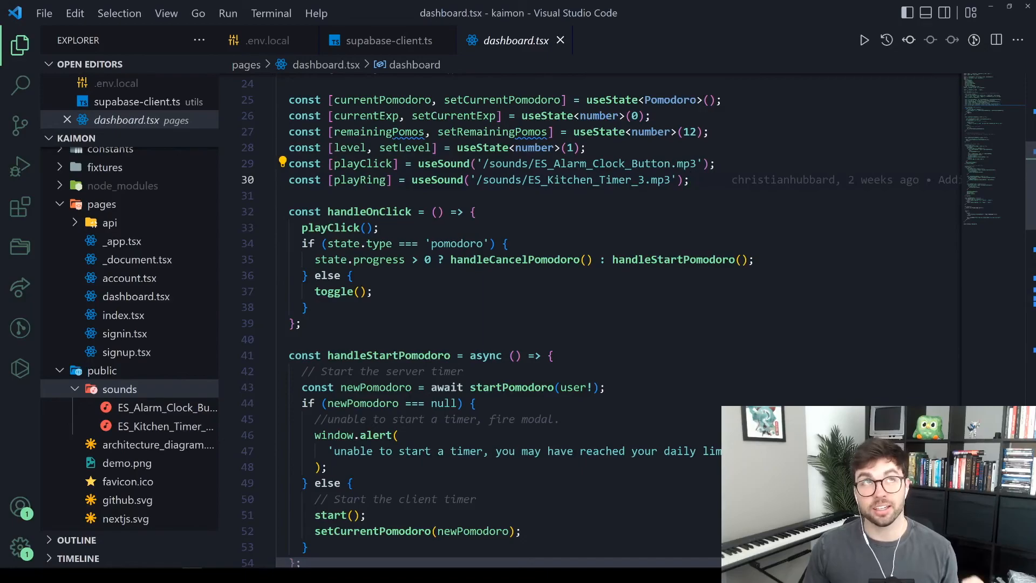
{"action": "scroll", "coordinate": [518, 324], "scroll_direction": "down", "scroll_amount": 1}
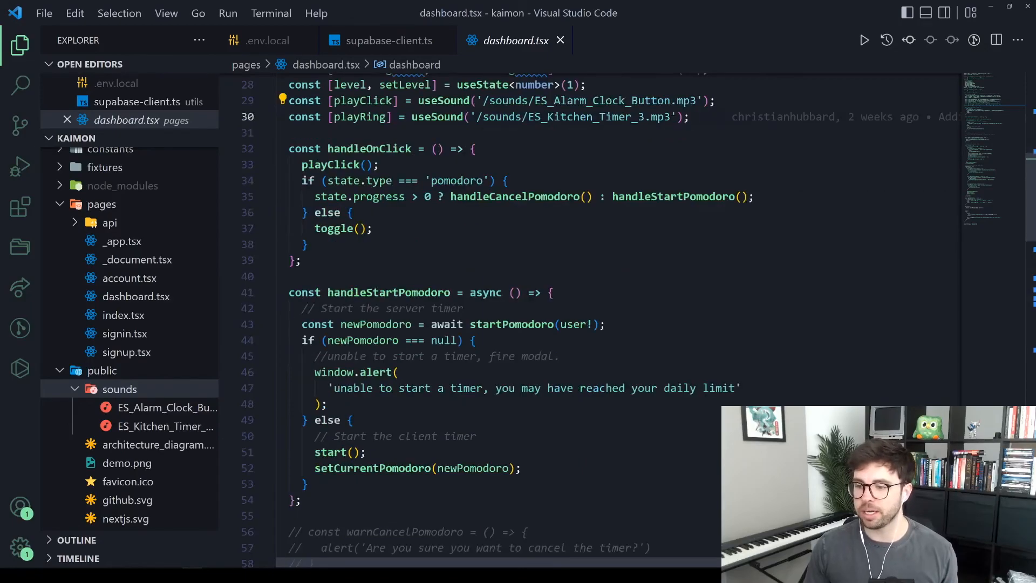
{"action": "scroll", "coordinate": [518, 324], "scroll_direction": "down", "scroll_amount": 3}
{"action": "scroll", "coordinate": [519, 324], "scroll_direction": "down", "scroll_amount": 3}
{"action": "scroll", "coordinate": [518, 324], "scroll_direction": "down", "scroll_amount": 3}
{"action": "scroll", "coordinate": [518, 324], "scroll_direction": "down", "scroll_amount": 3}
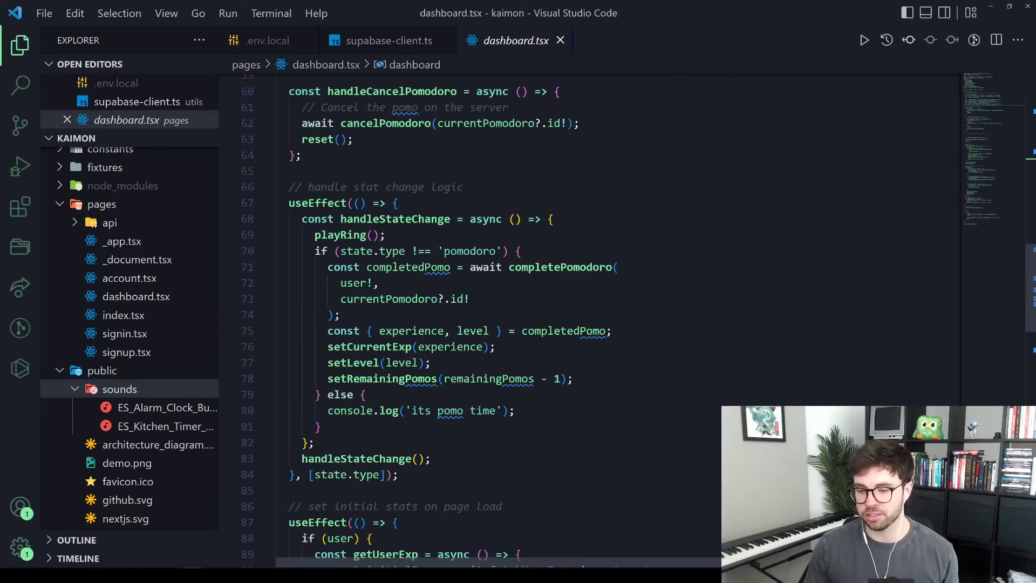
{"action": "left_click", "coordinate": [990, 7]}
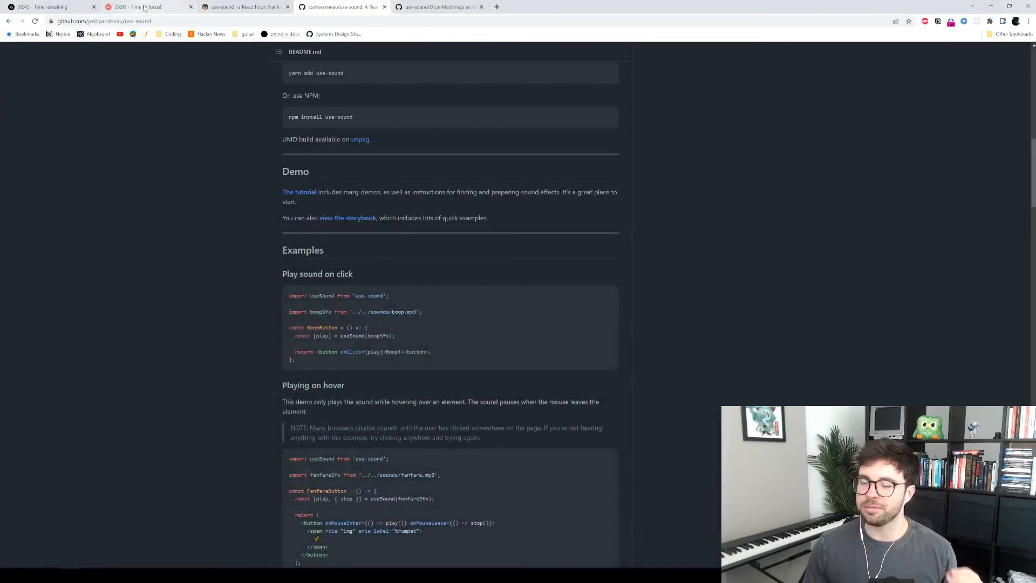
Switch to the Kaimon dashboard tab with its timer running at 20:33
{"action": "left_click", "coordinate": [40, 6]}
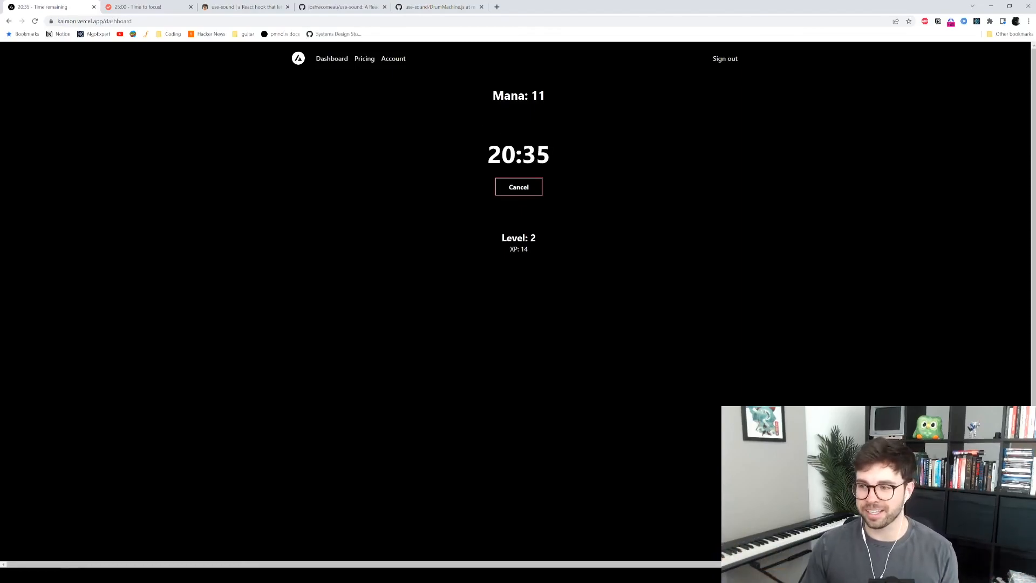
Cancel the running pomodoro so the dashboard timer resets to 25:00
{"action": "left_click", "coordinate": [525, 194]}
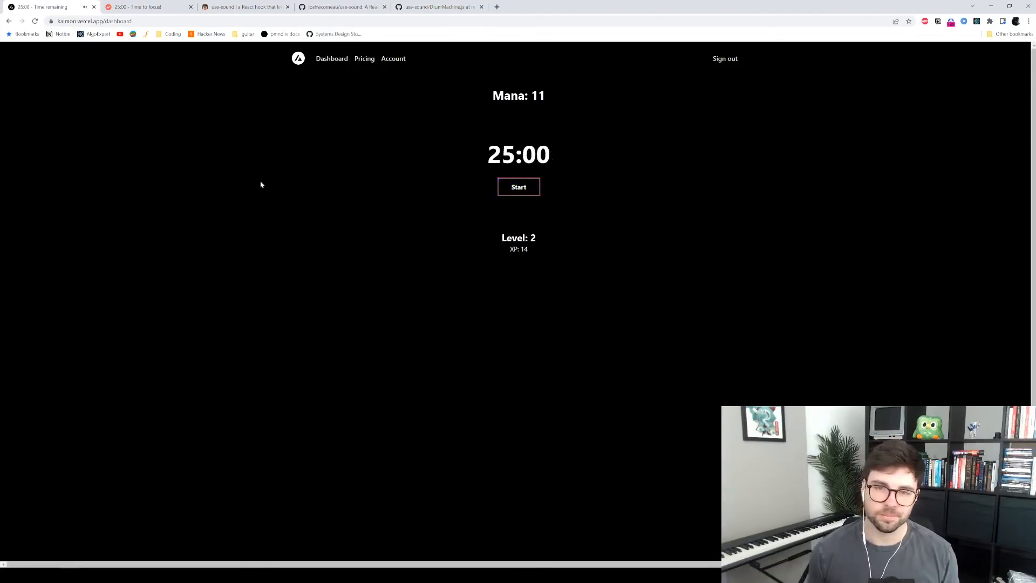